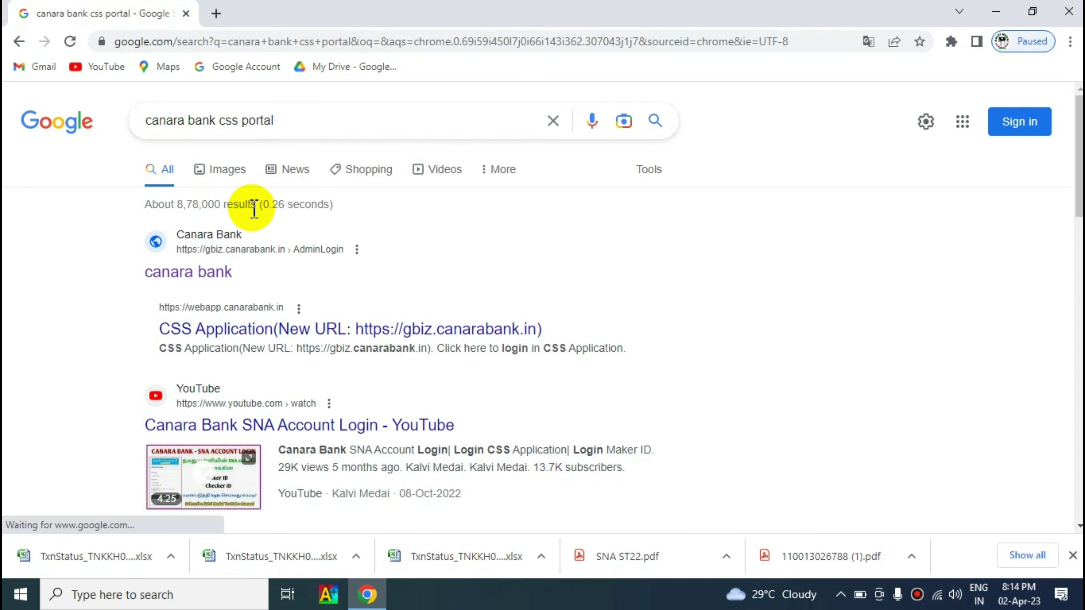
- Open the Canara Bank admin login page from the search results and set the page zoom to 80%
left_click(199, 282)
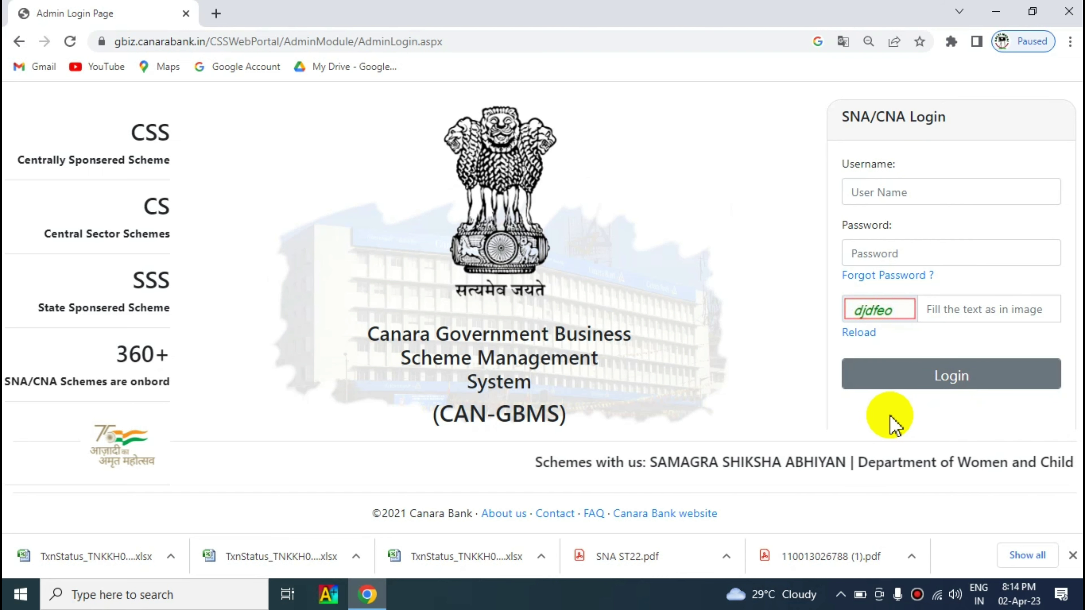
left_click(1069, 42)
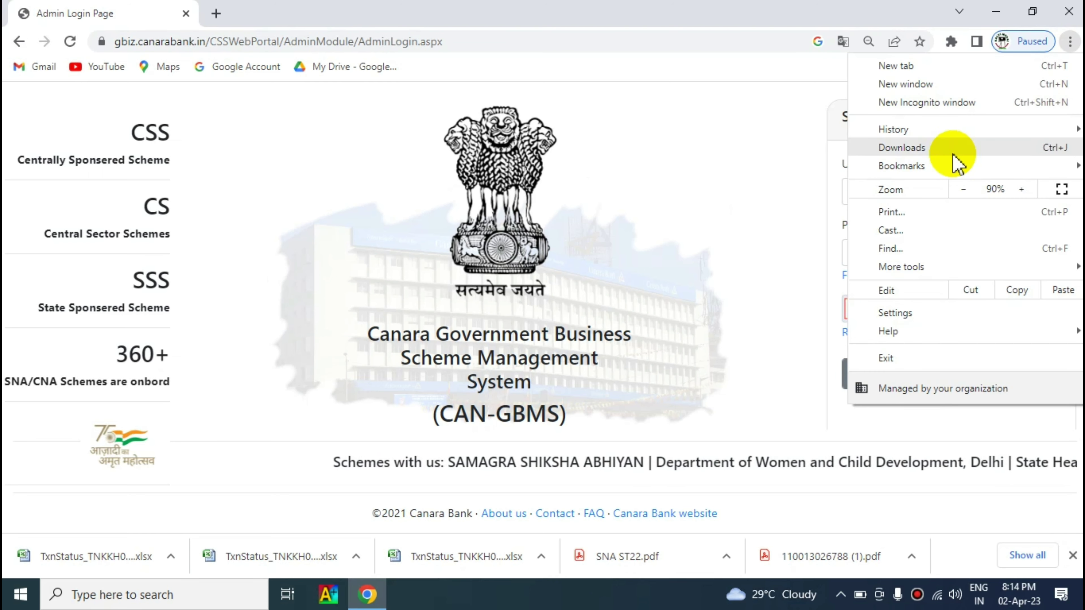
left_click(961, 190)
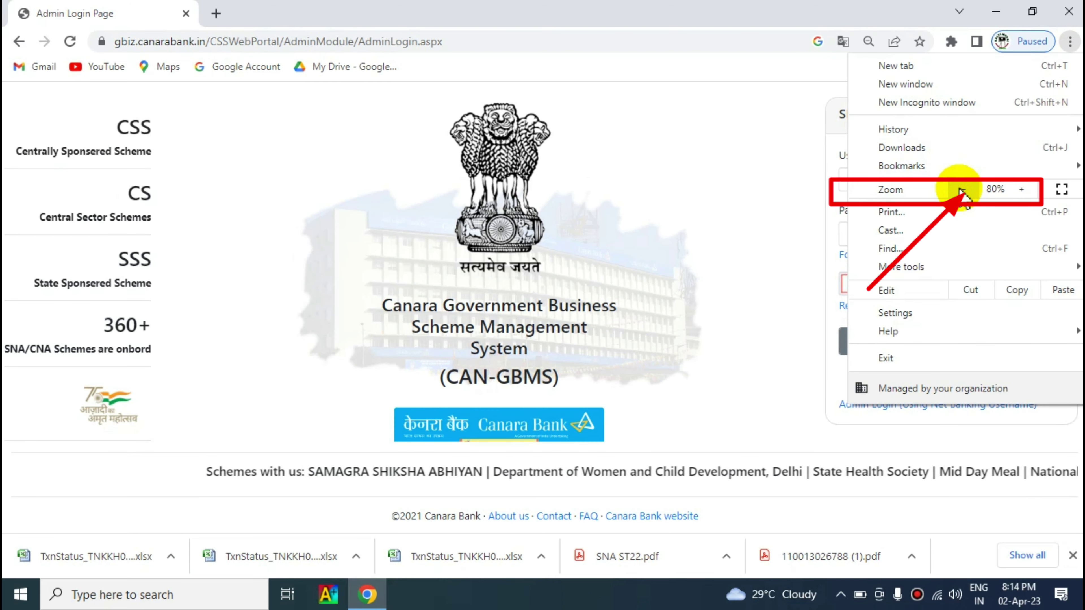
left_click(750, 280)
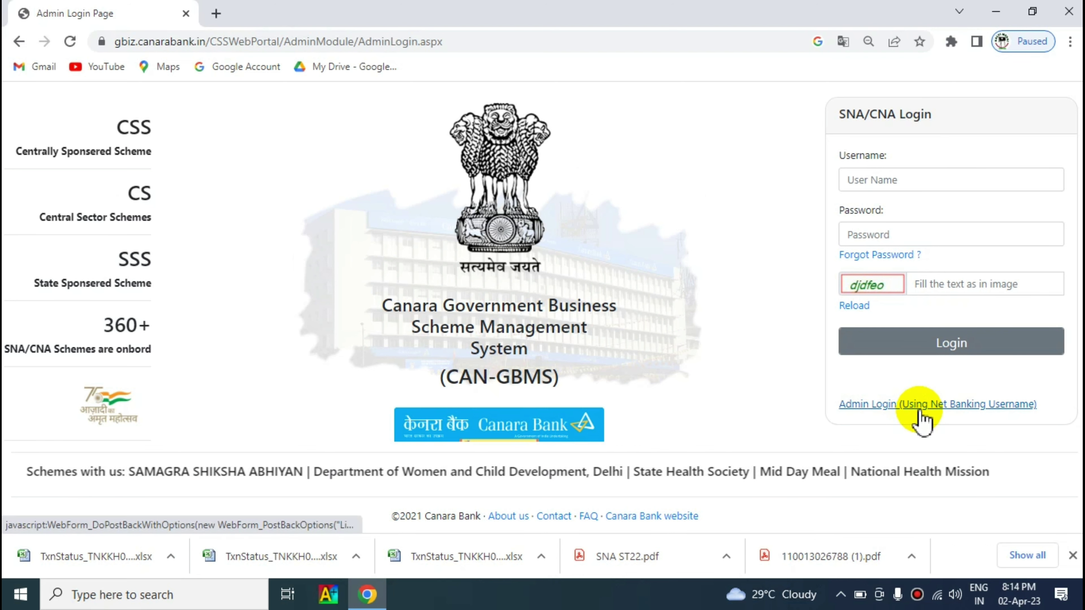
- Log in as admin via net banking with the username, captcha and account password, and dismiss the notice about new portal changes
left_click(934, 408)
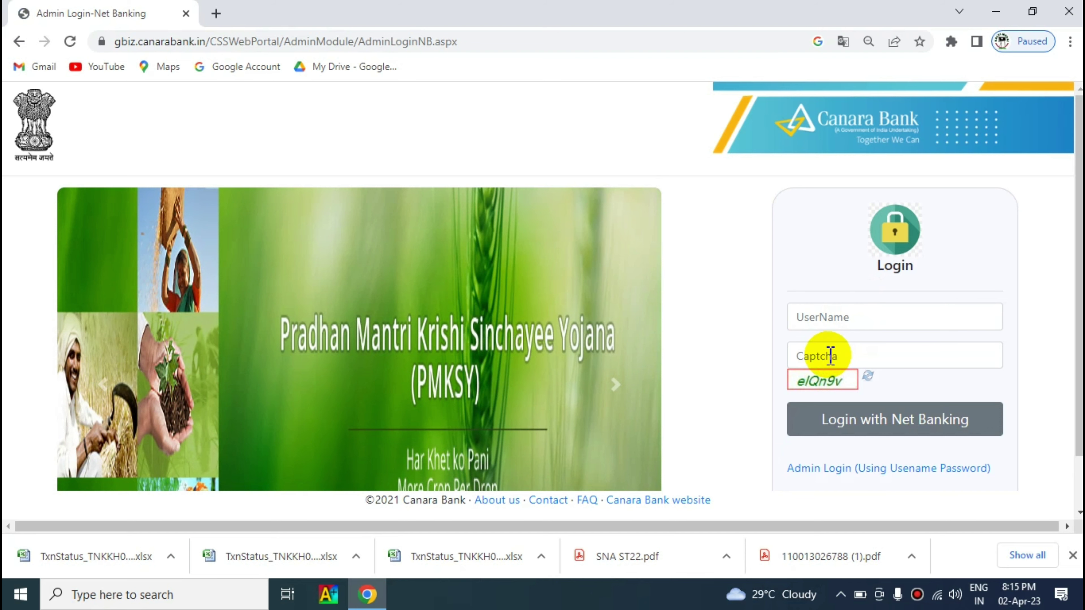
left_click(890, 430)
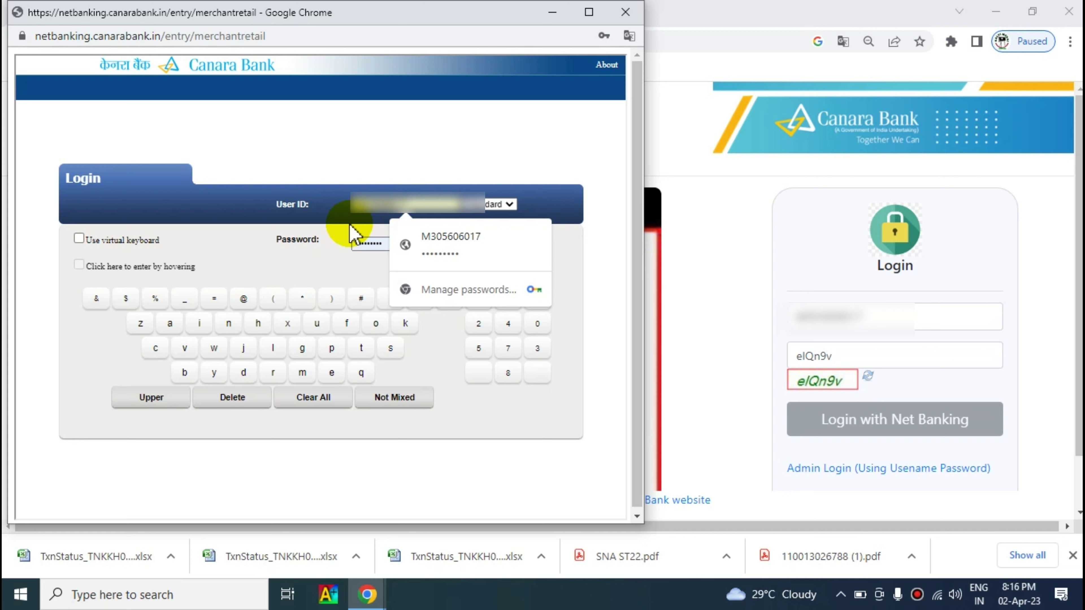
left_click(303, 254)
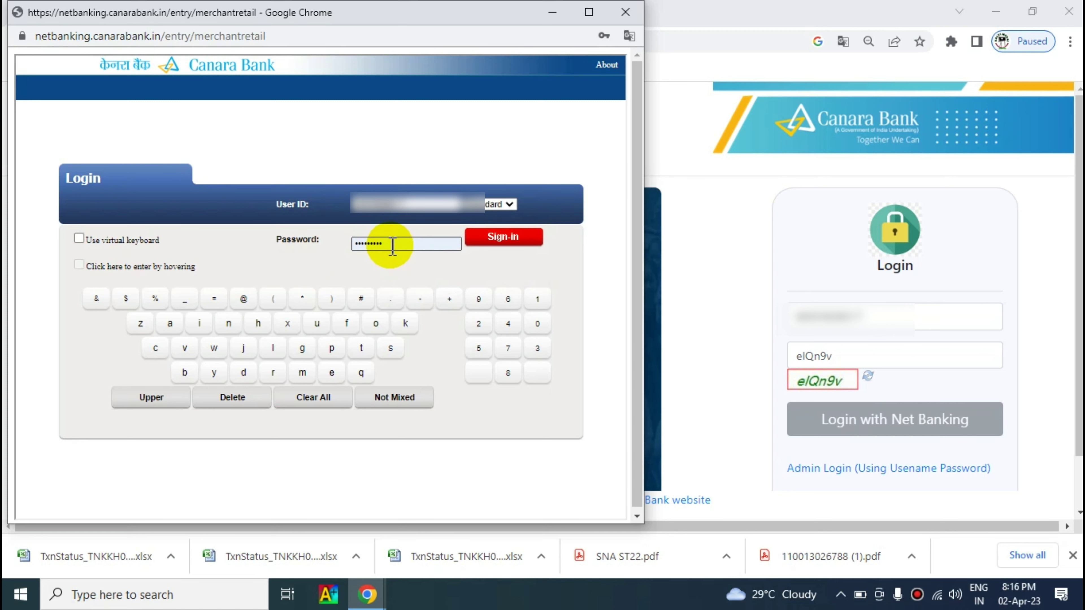
left_click(500, 241)
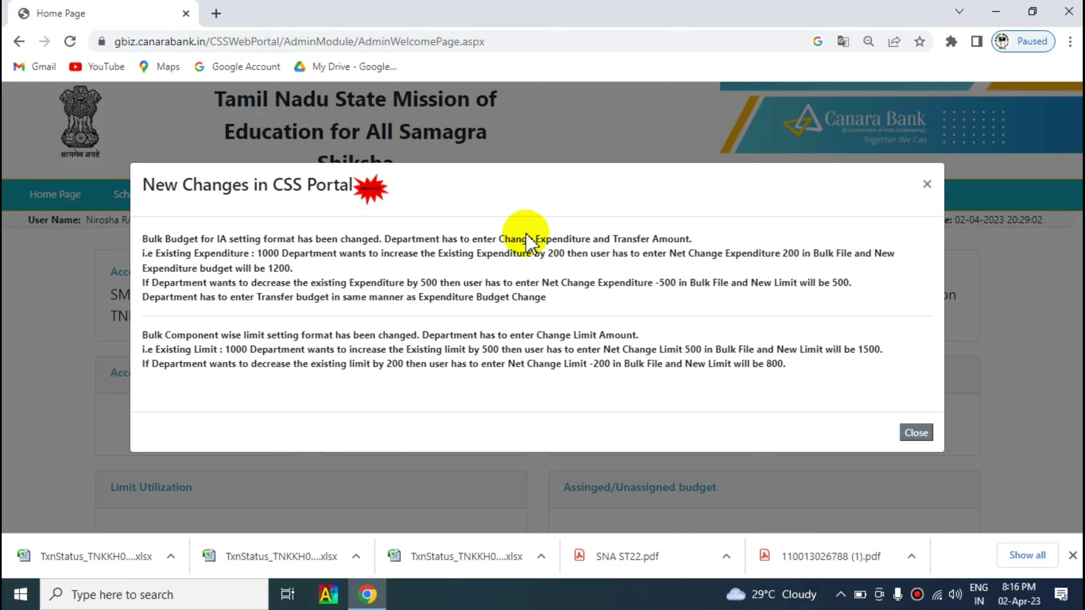
left_click(927, 185)
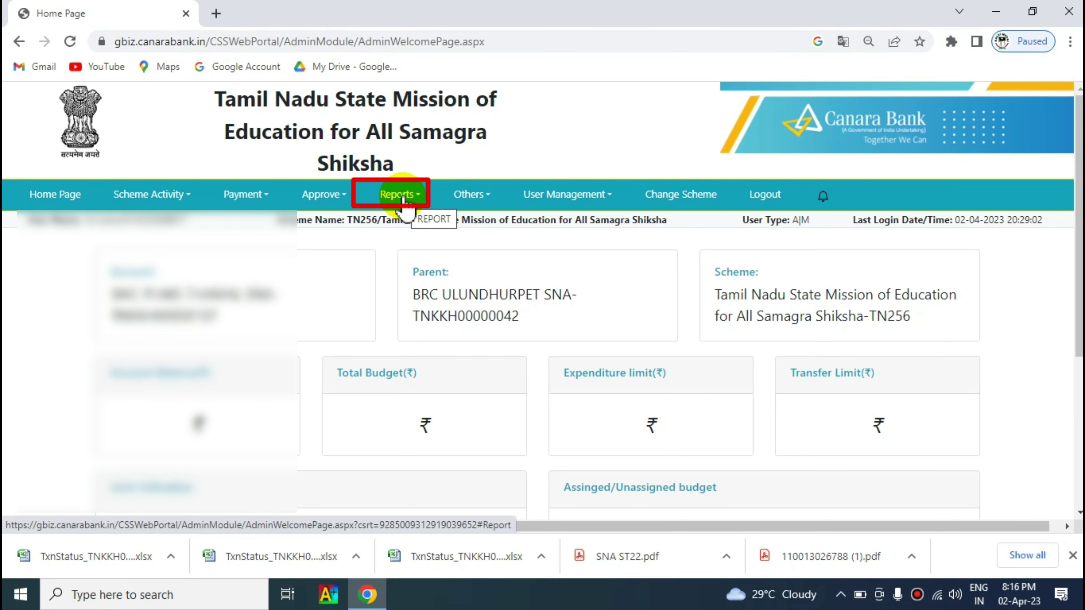
- Open the Statement page of the Account Statement reports
left_click(402, 201)
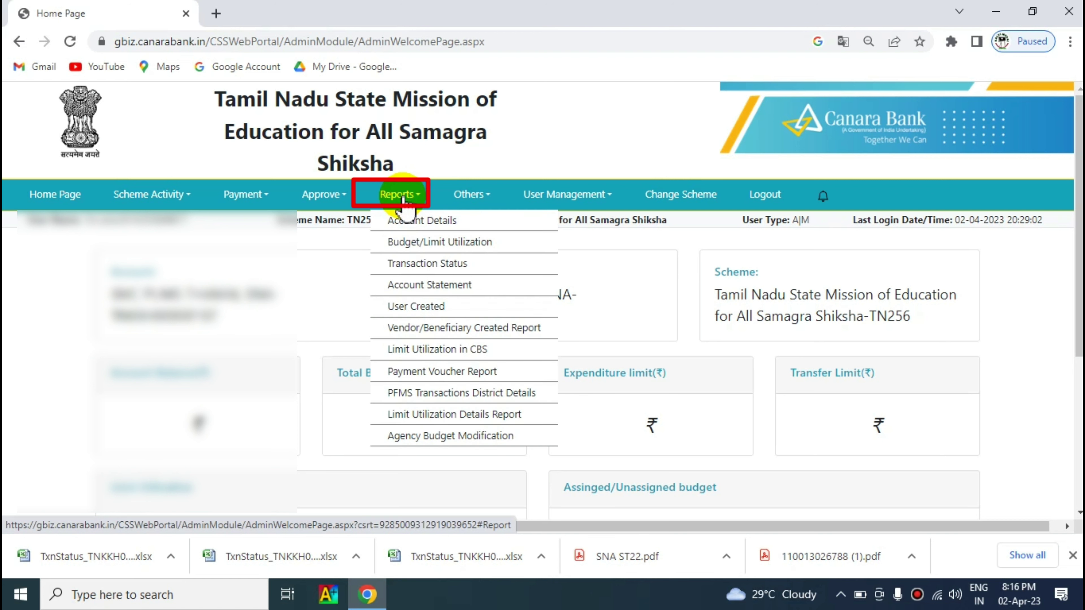
mouse_move(417, 287)
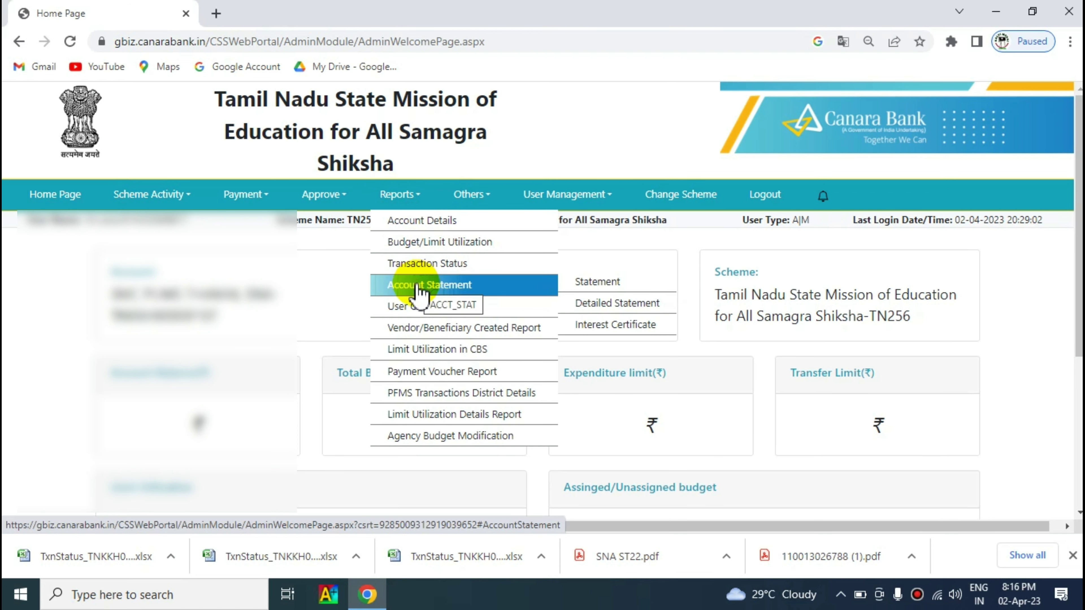
left_click(599, 284)
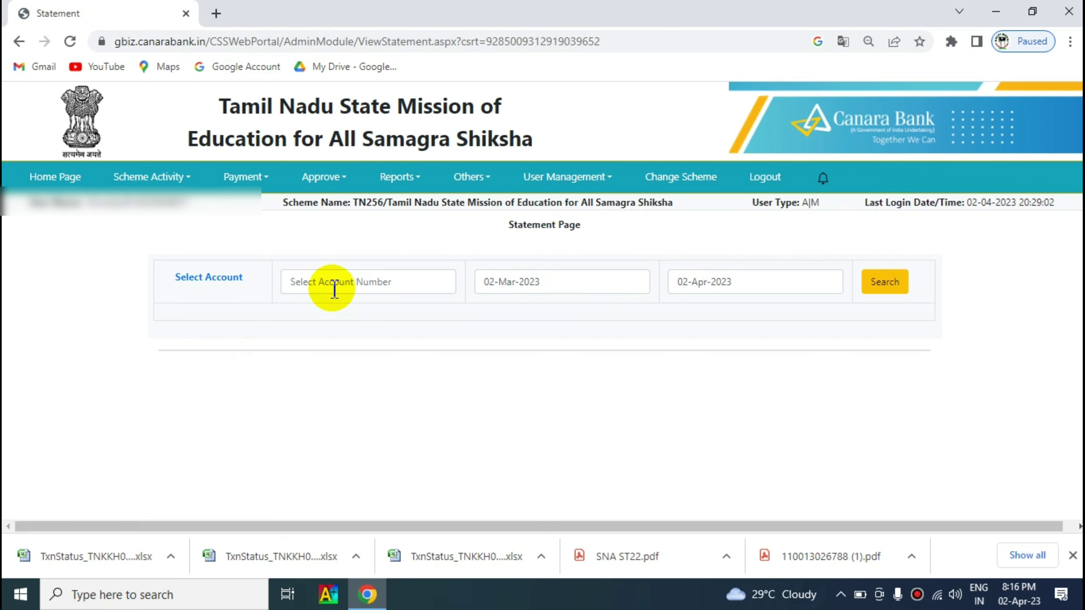
- Select the school's SNA account from the account list as the account for the statement
left_click(212, 283)
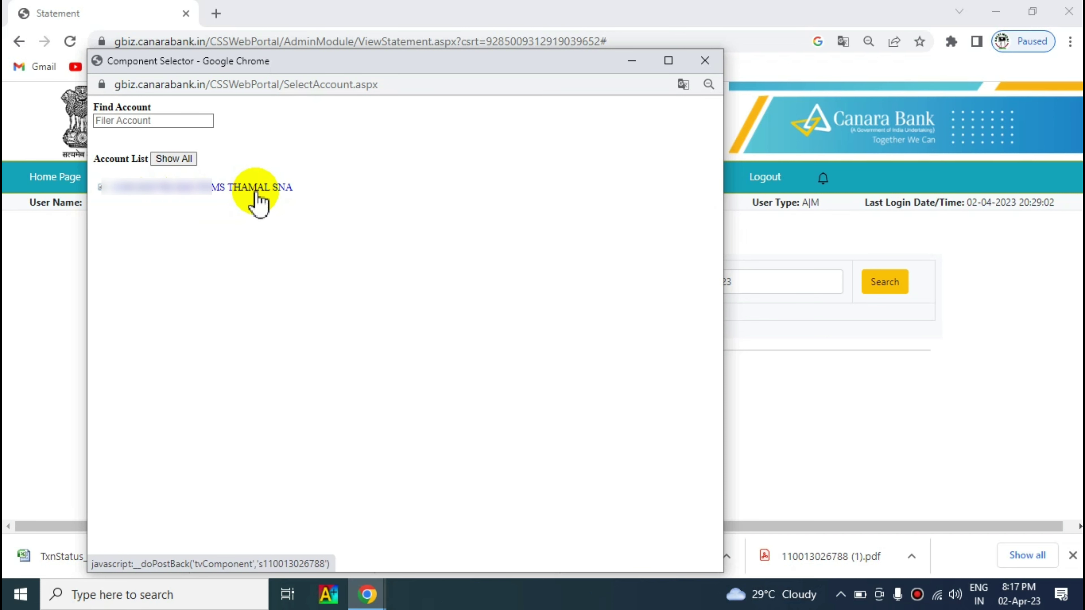
left_click(244, 191)
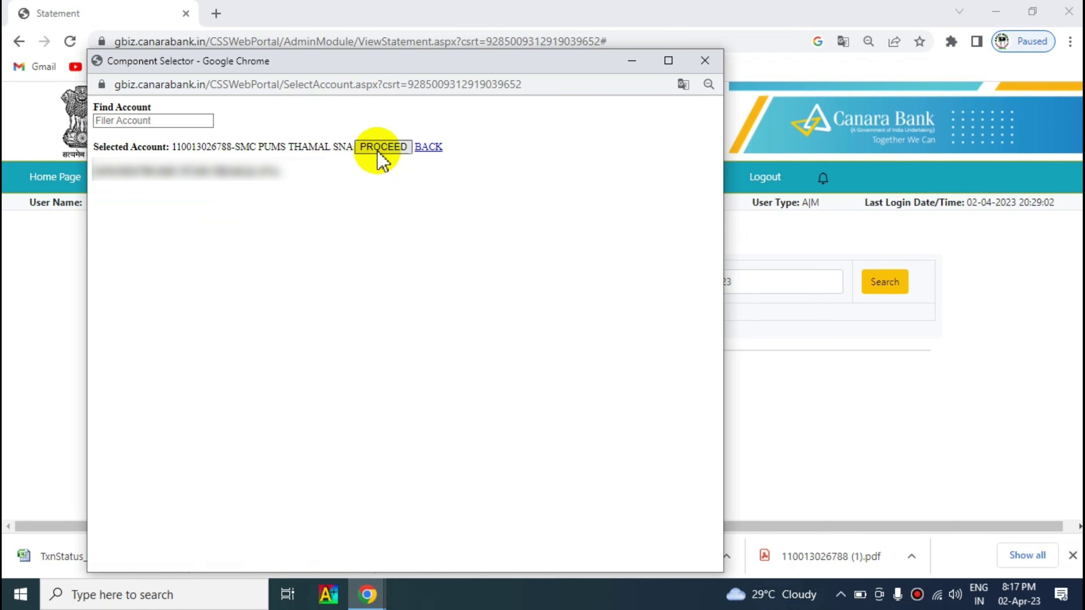
left_click(378, 154)
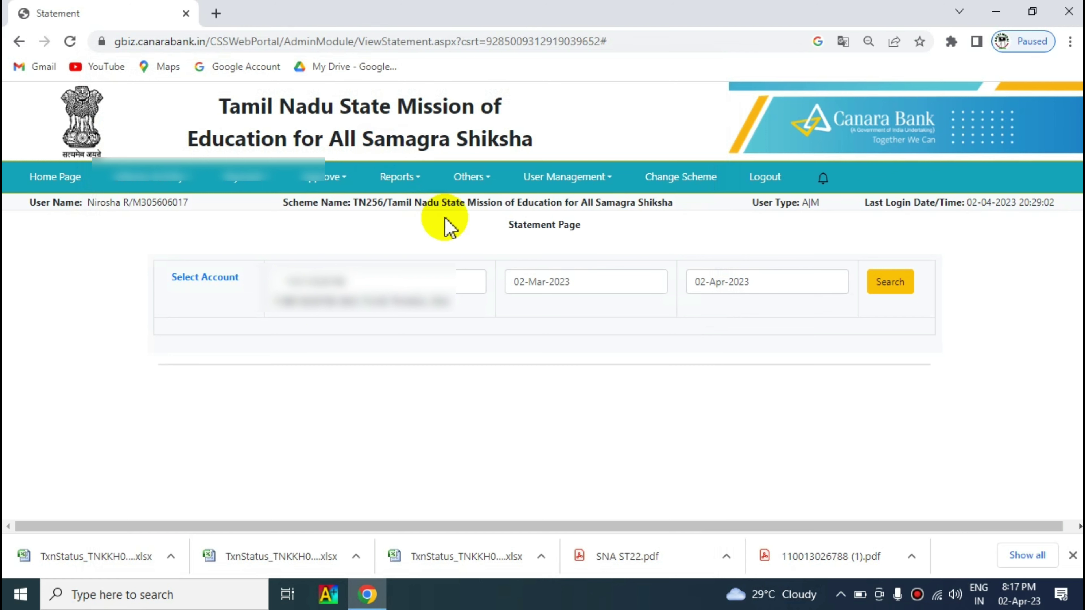
- Set the statement's start date to 01-Jun-2022
left_click(542, 283)
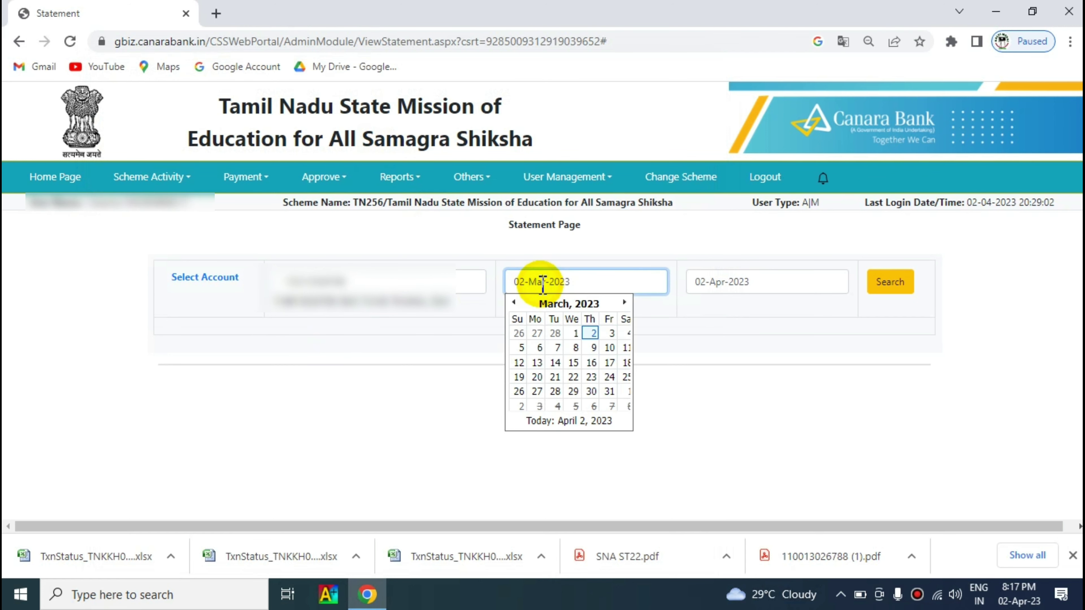
left_click(515, 302)
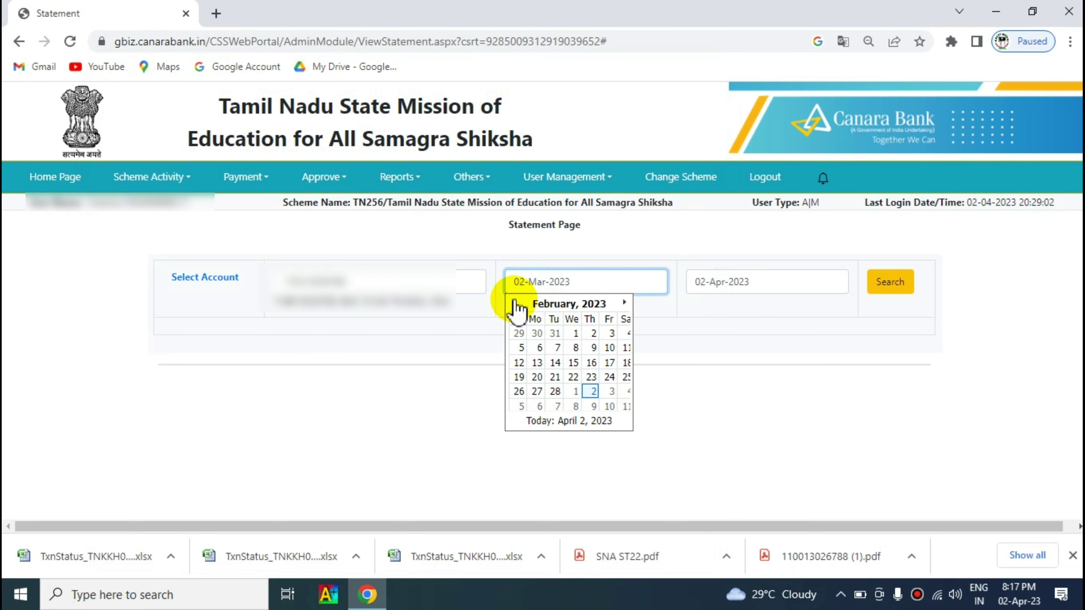
left_click(514, 302)
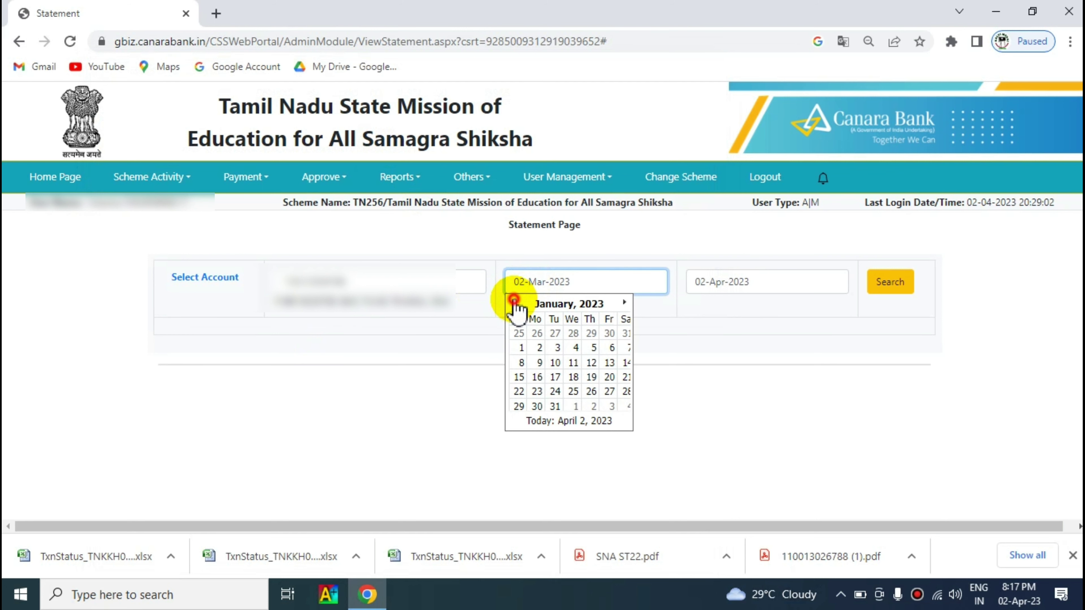
left_click(514, 302)
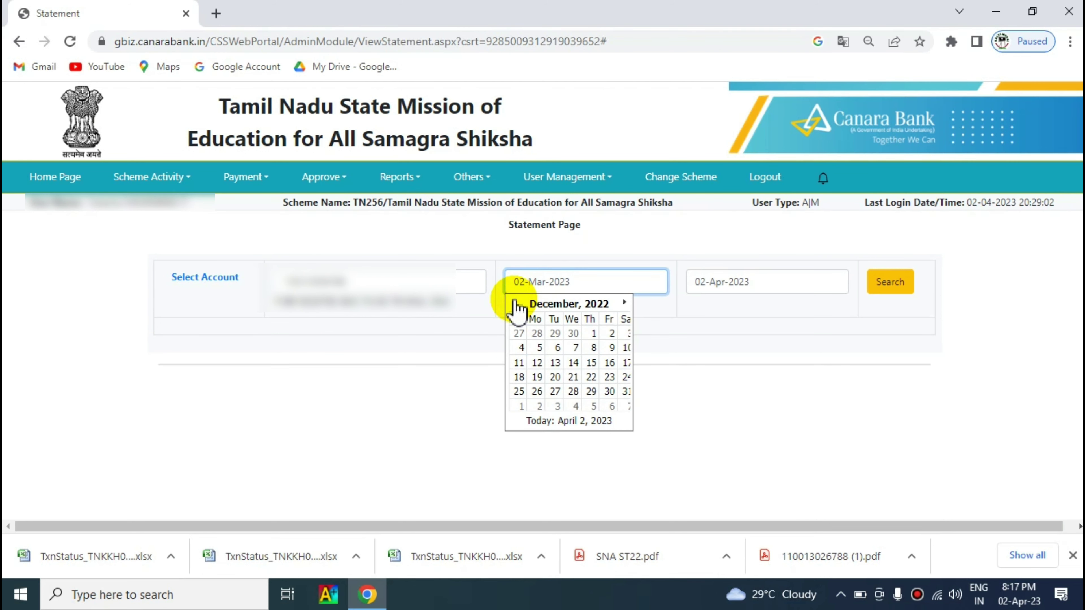
left_click(514, 302)
left_click(514, 302)
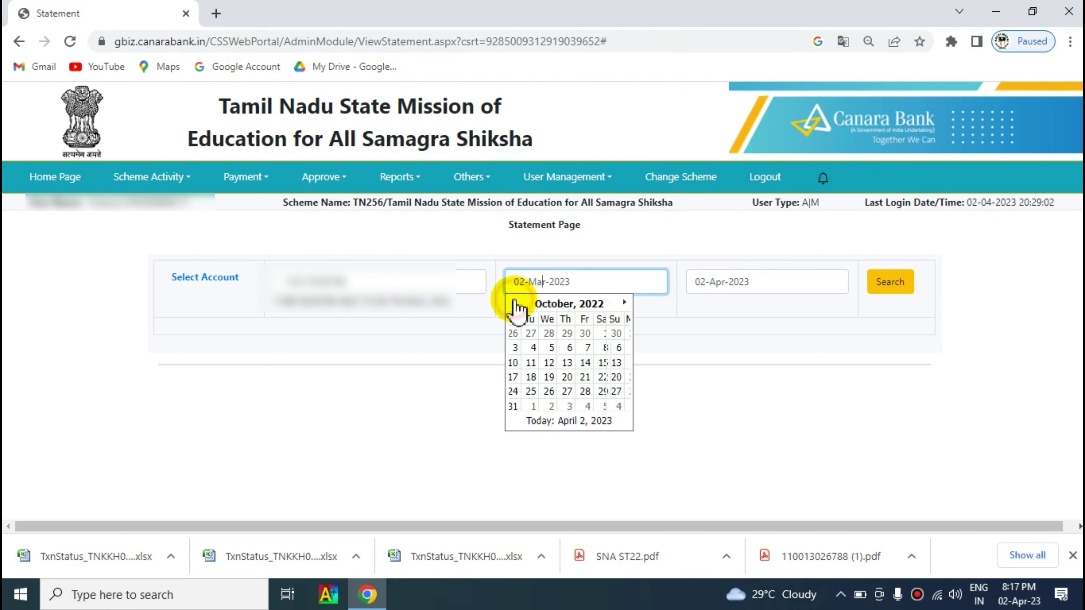
left_click(514, 302)
left_click(514, 302)
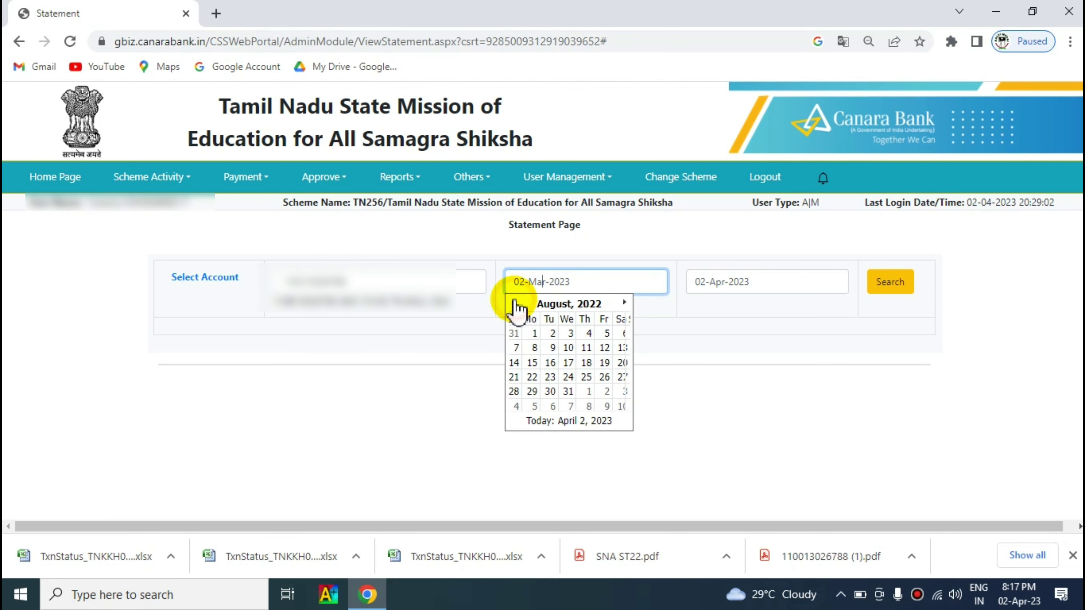
left_click(514, 302)
left_click(514, 302)
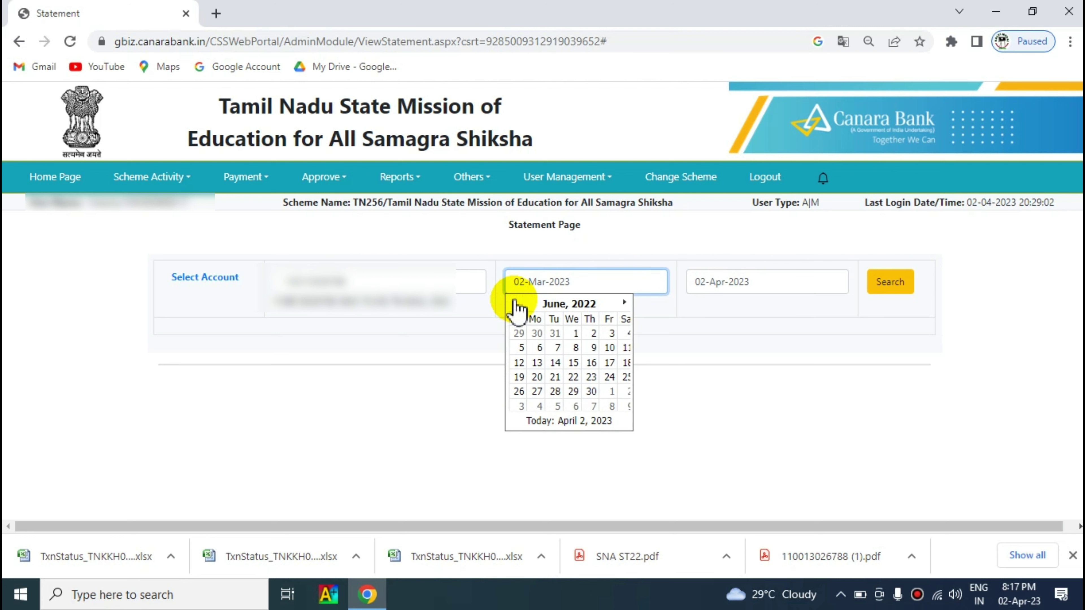
left_click(576, 334)
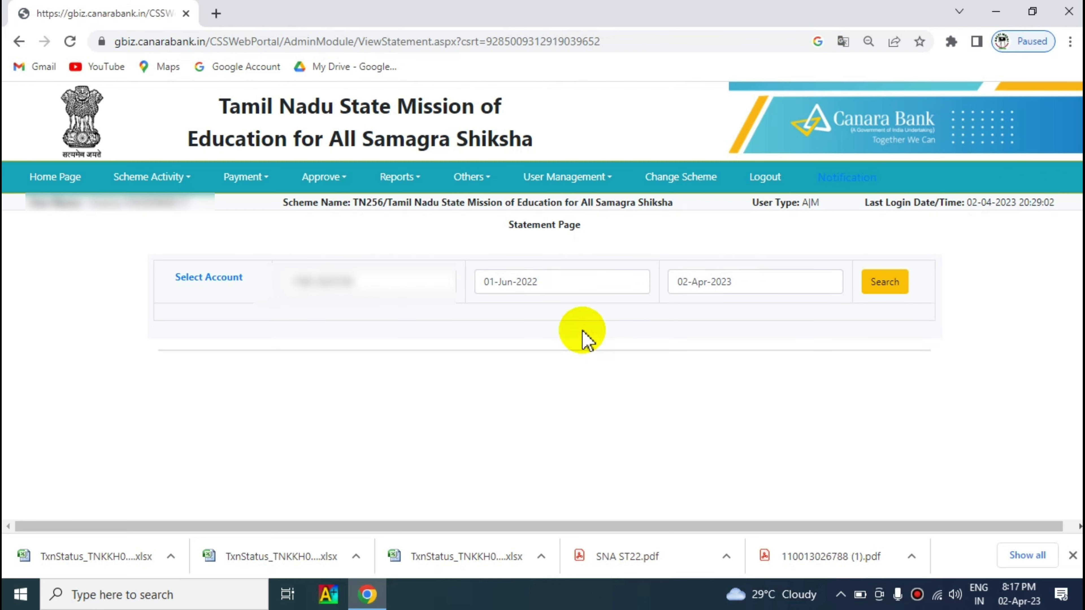
- Set the statement's end date to 31-Mar-2023 and search for the account's transactions
left_click(760, 279)
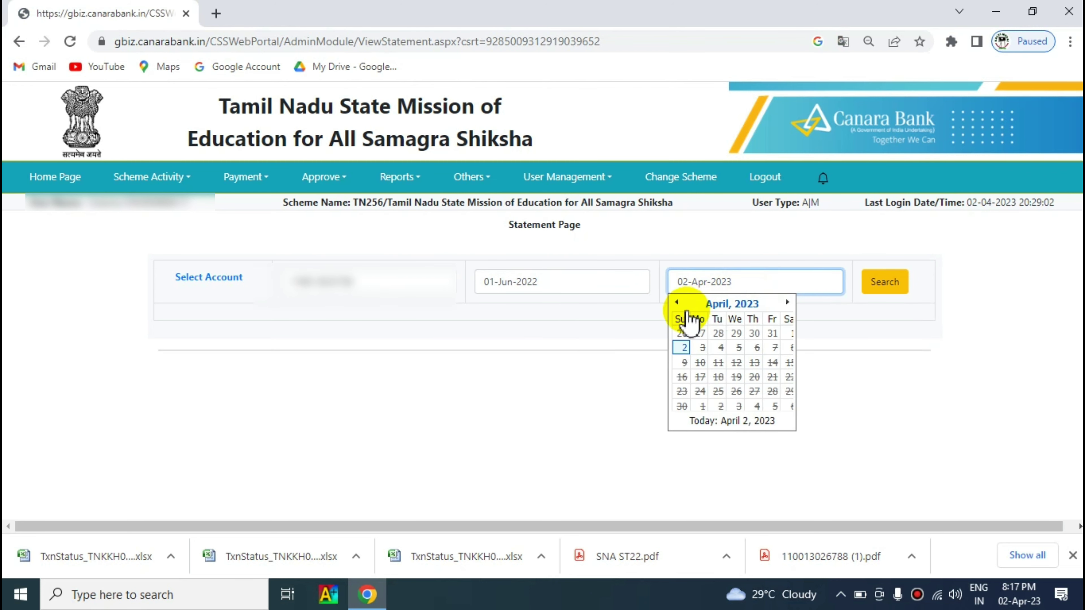
left_click(679, 303)
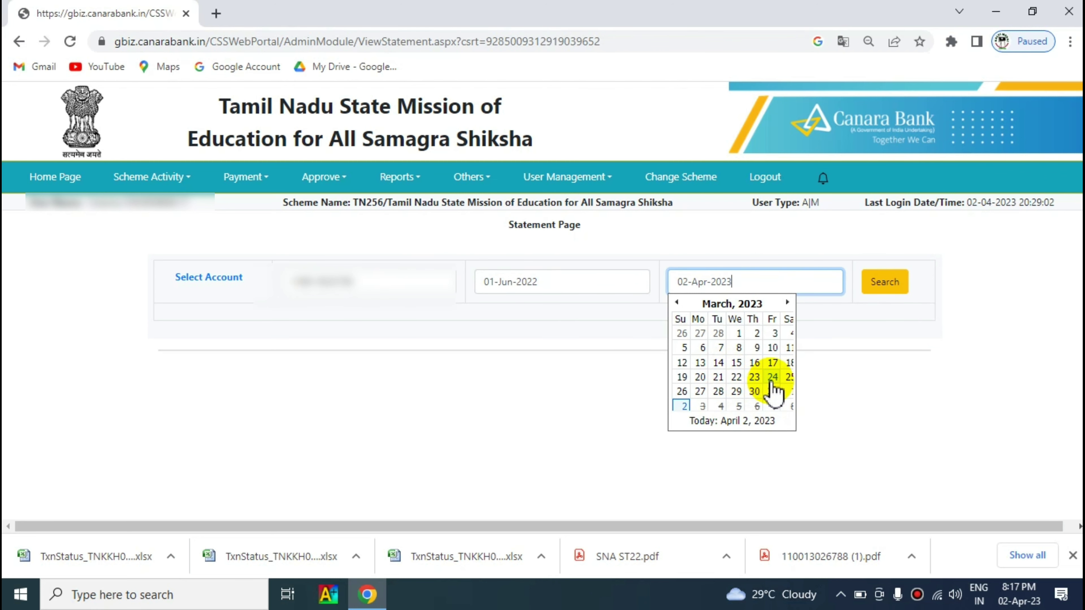
left_click(771, 390)
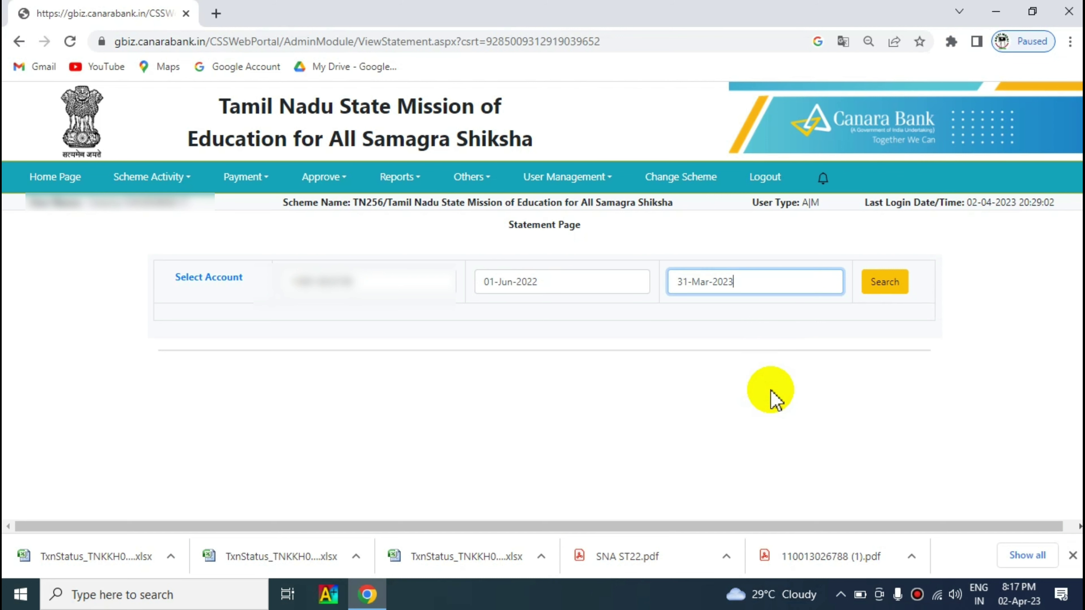
left_click(884, 282)
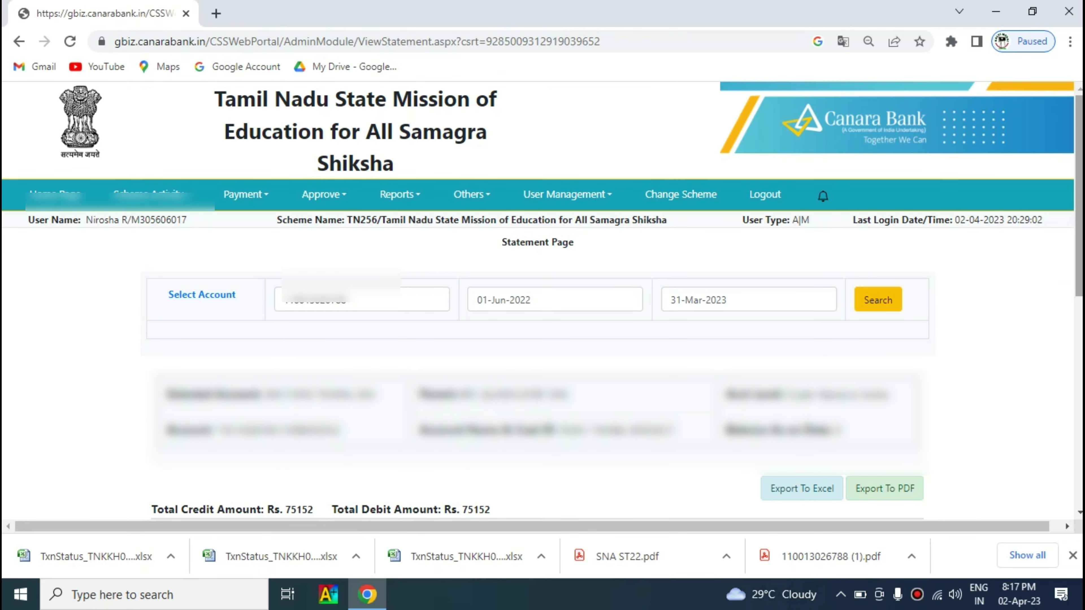
- Export the account statement to Excel and open the downloaded Statement (2).xls, accepting the file format warning
scroll(358, 273, "down", 3)
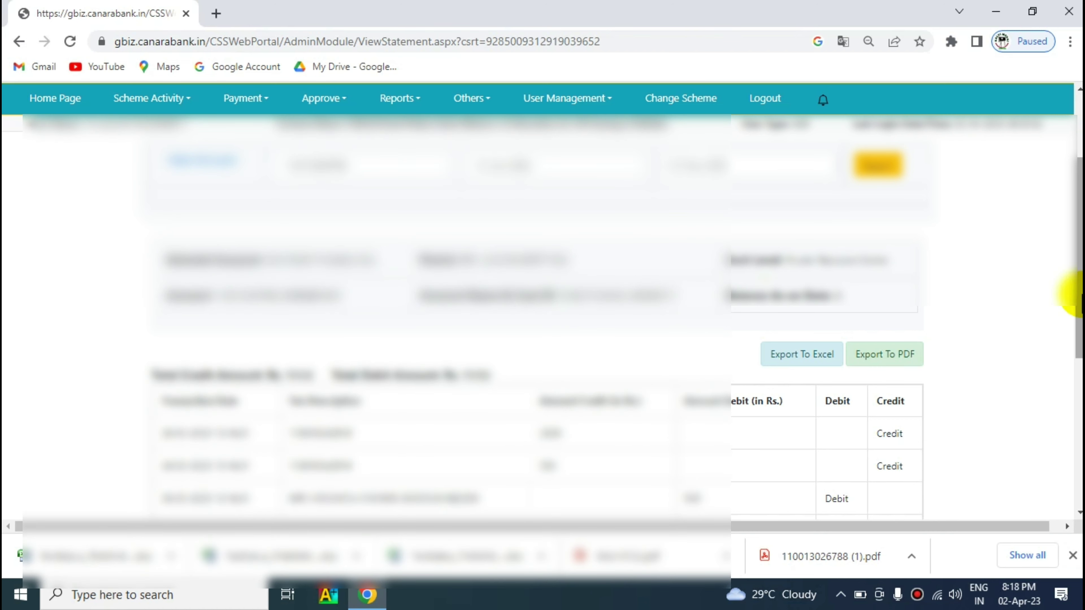
left_click_drag(1080, 299, 1079, 443)
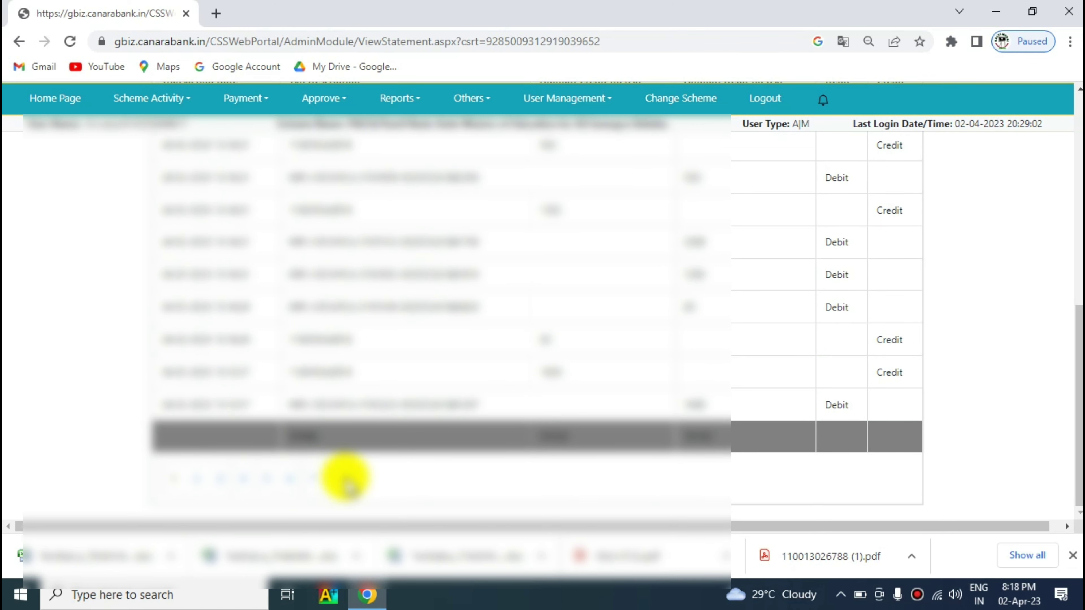
scroll(733, 333, "up", 5)
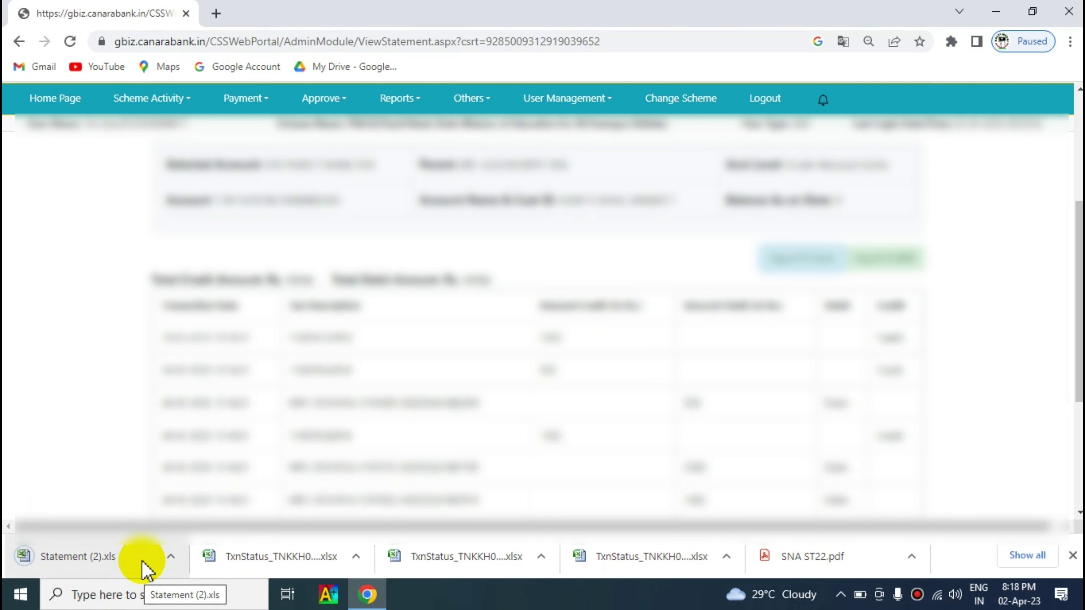
left_click(146, 571)
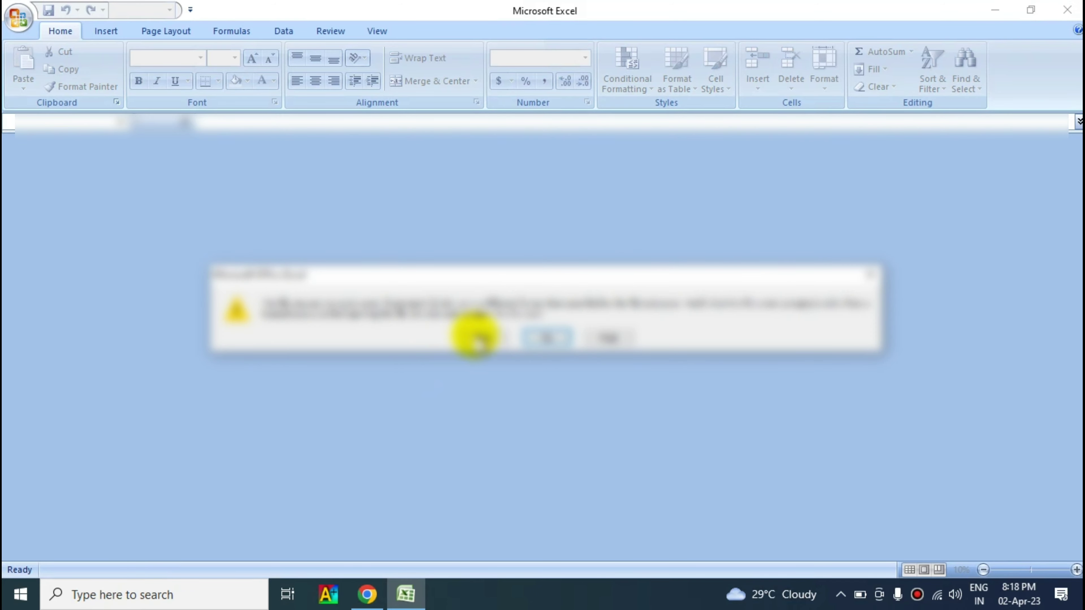
left_click(477, 333)
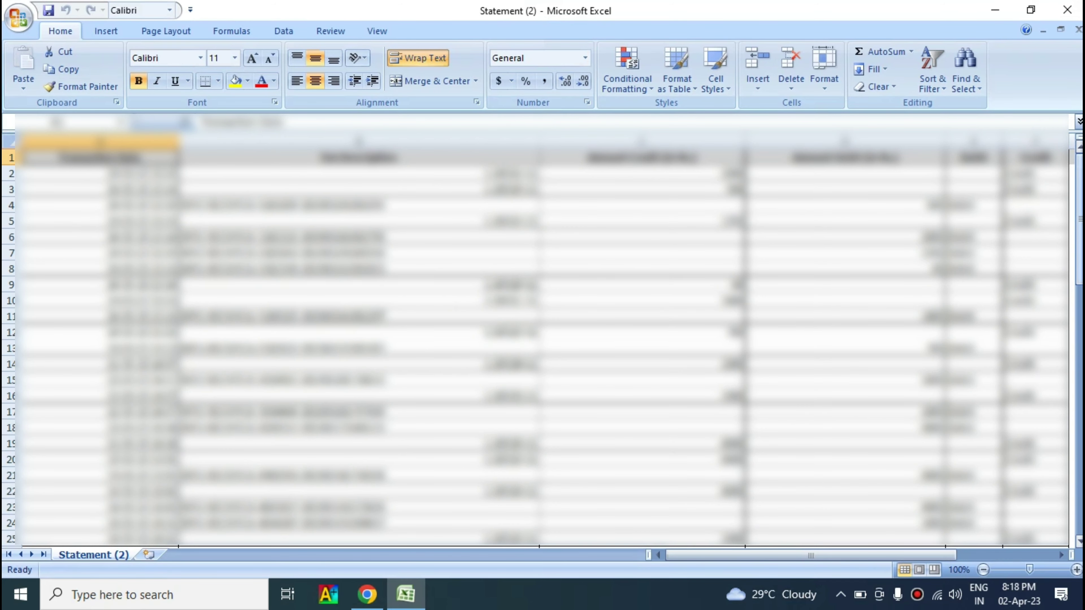
mouse_move(1078, 222)
left_mouse_down()
mouse_move(1078, 463)
mouse_move(1078, 222)
left_mouse_up()
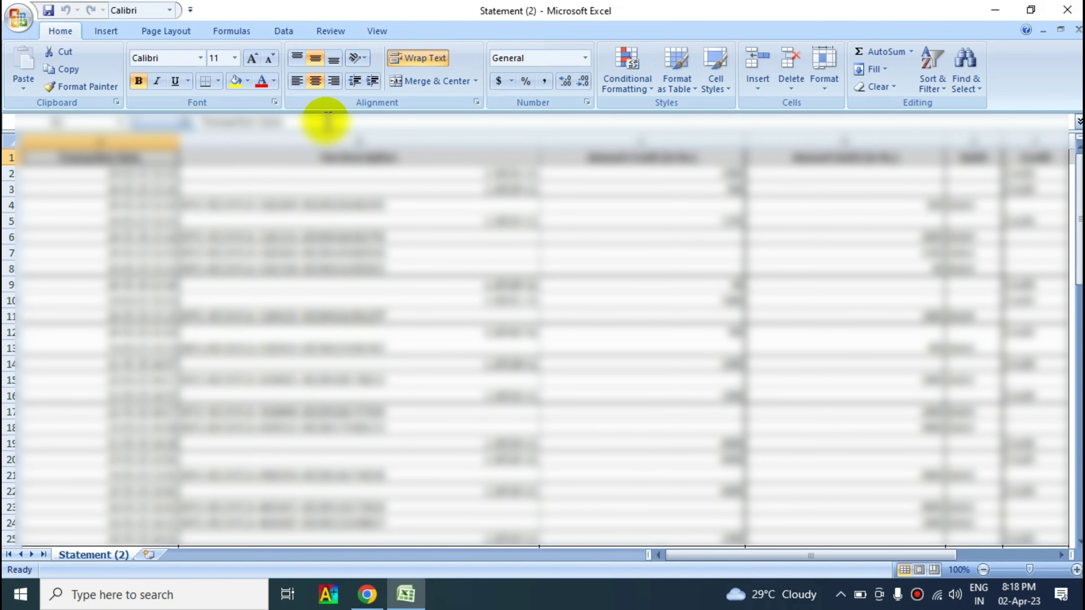
left_click(17, 19)
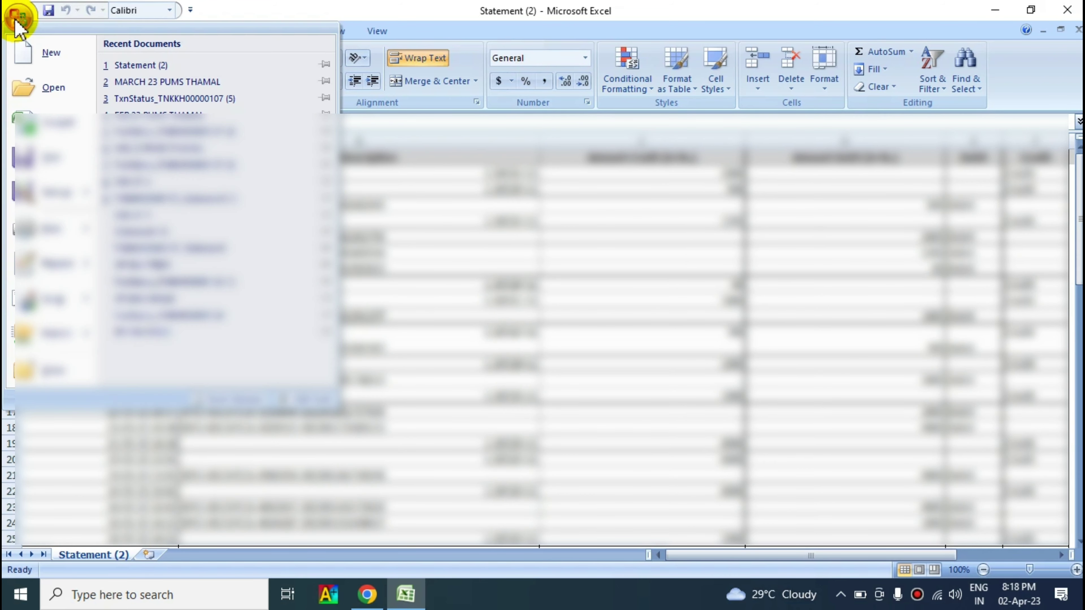
left_click(49, 191)
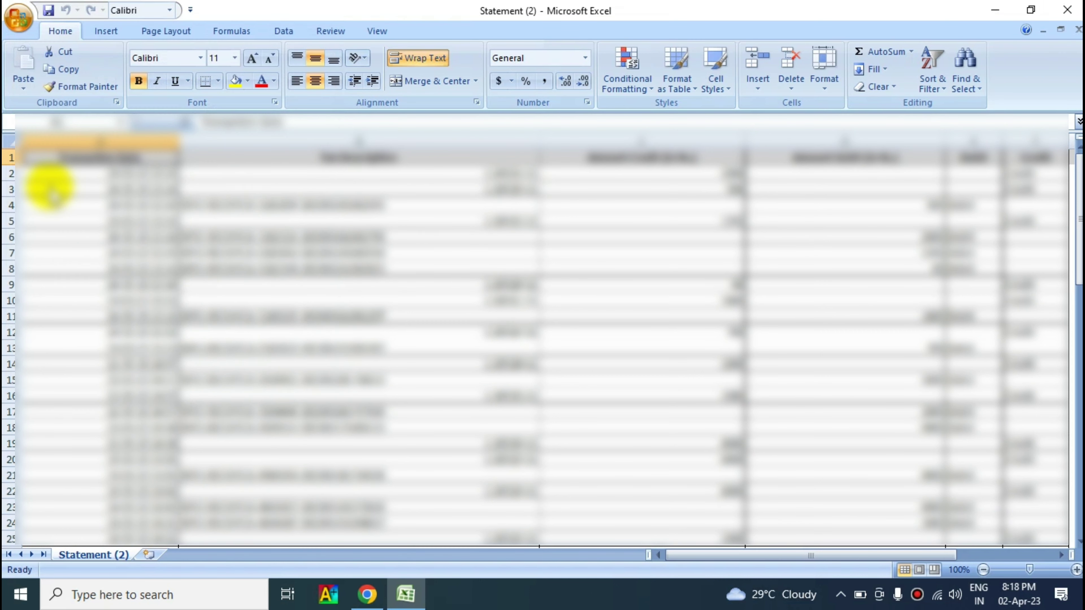
left_click(142, 269)
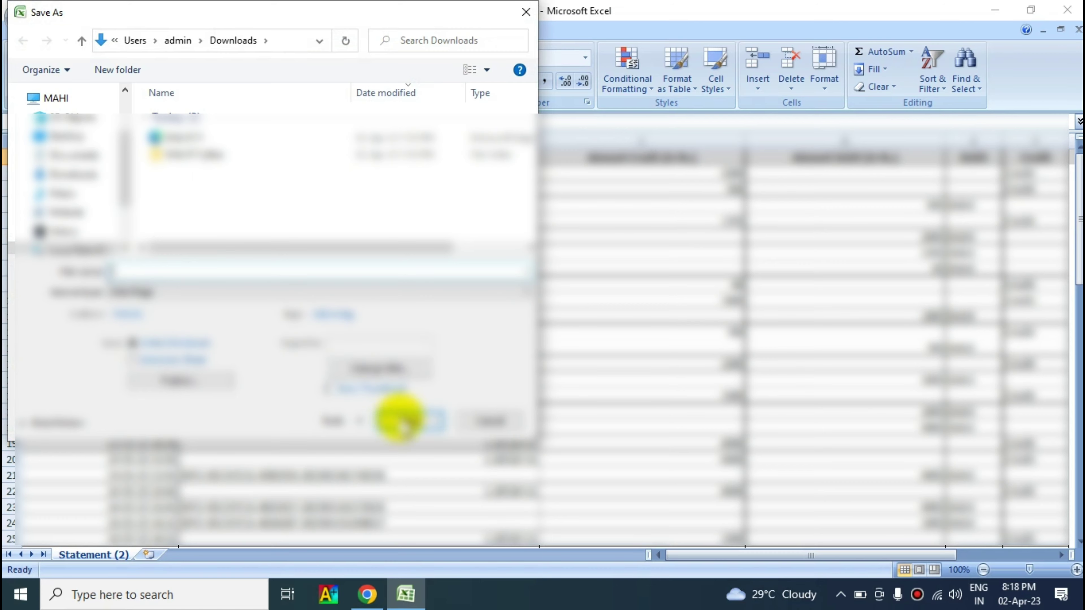
left_click(483, 425)
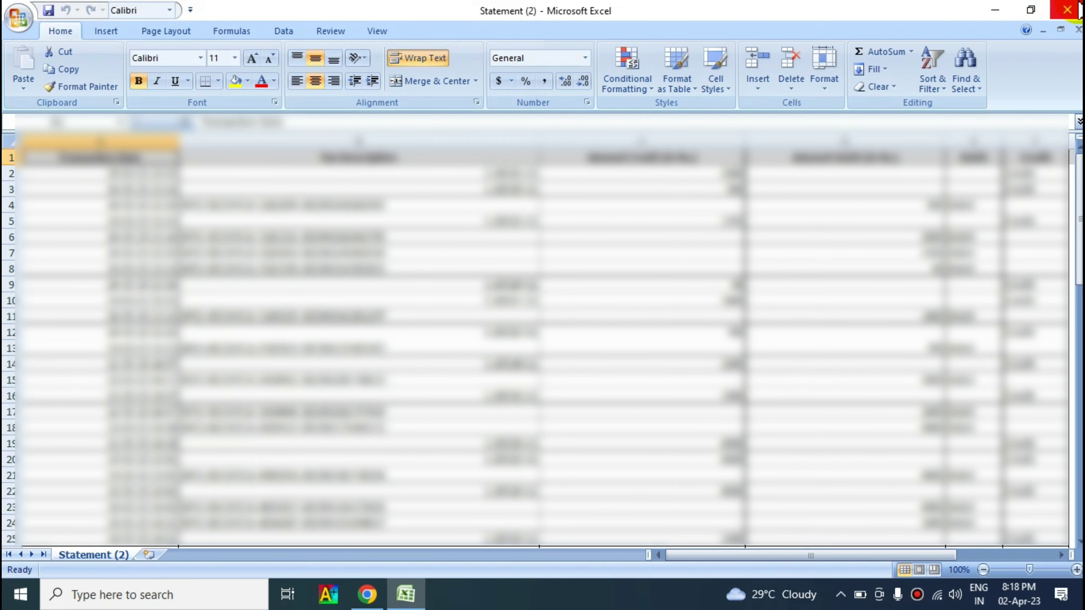
- Close the Excel workbook, export the account statement from the portal to PDF and look through the downloaded file
left_click(1067, 9)
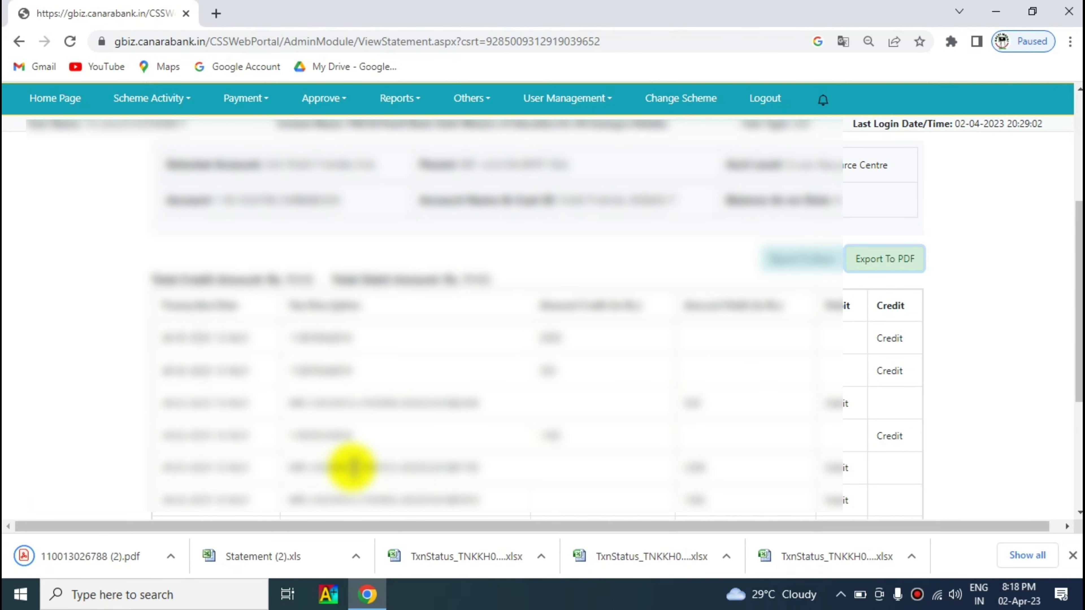
left_click(148, 558)
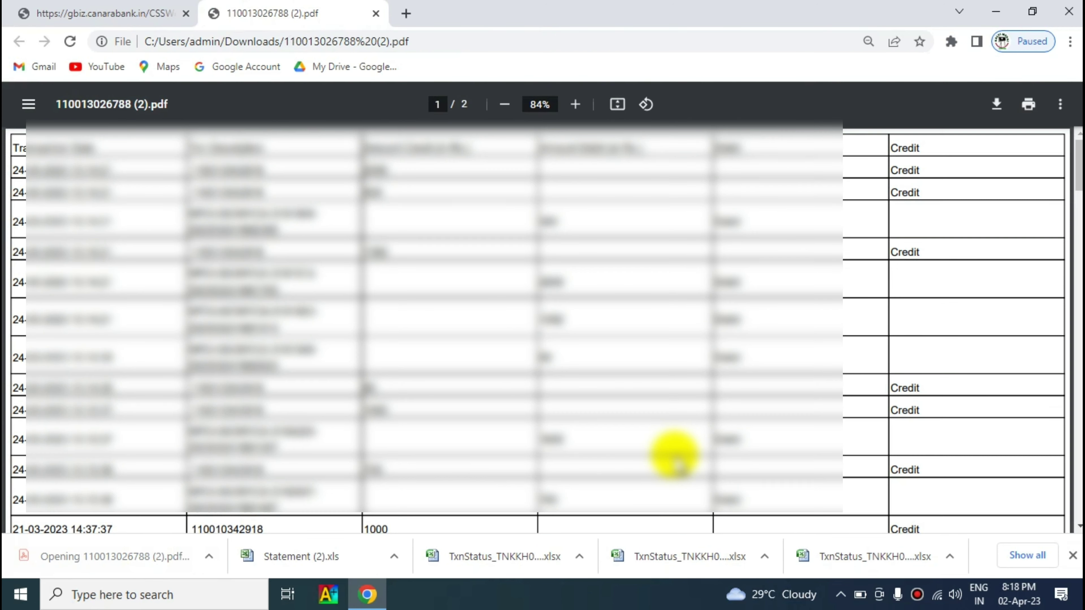
scroll(1078, 175, "down", 20)
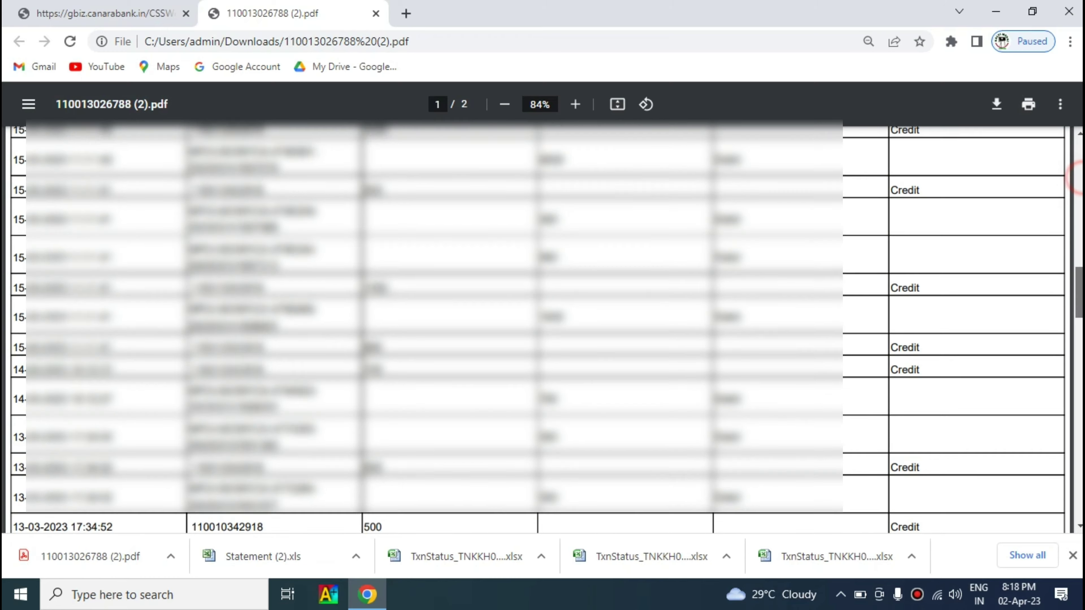
scroll(1065, 334, "up", 20)
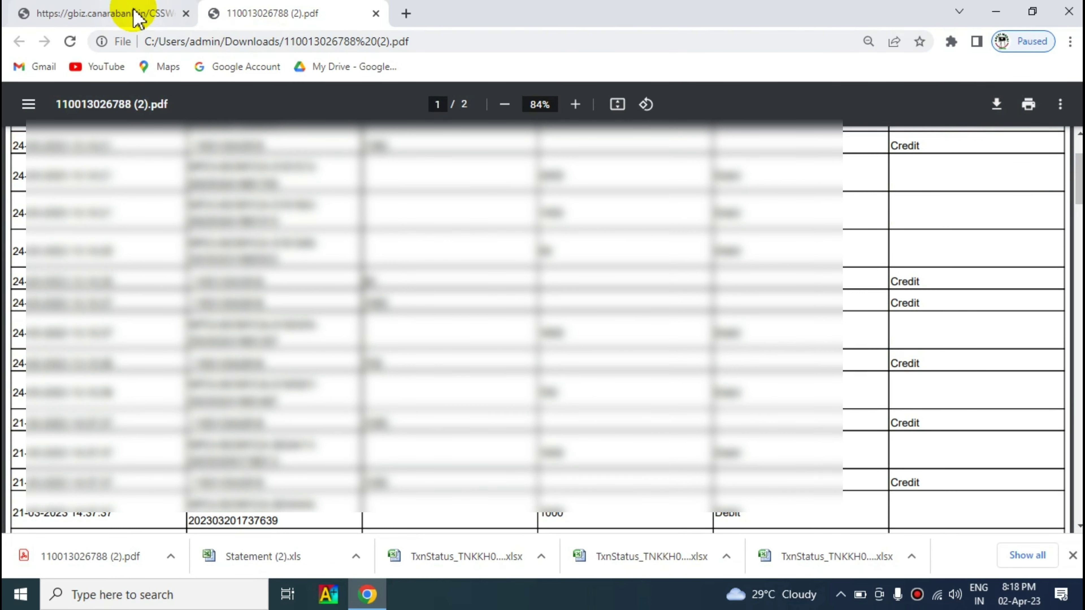
- Return to the bank portal and open the Detailed Statement report for account statements
left_click(135, 18)
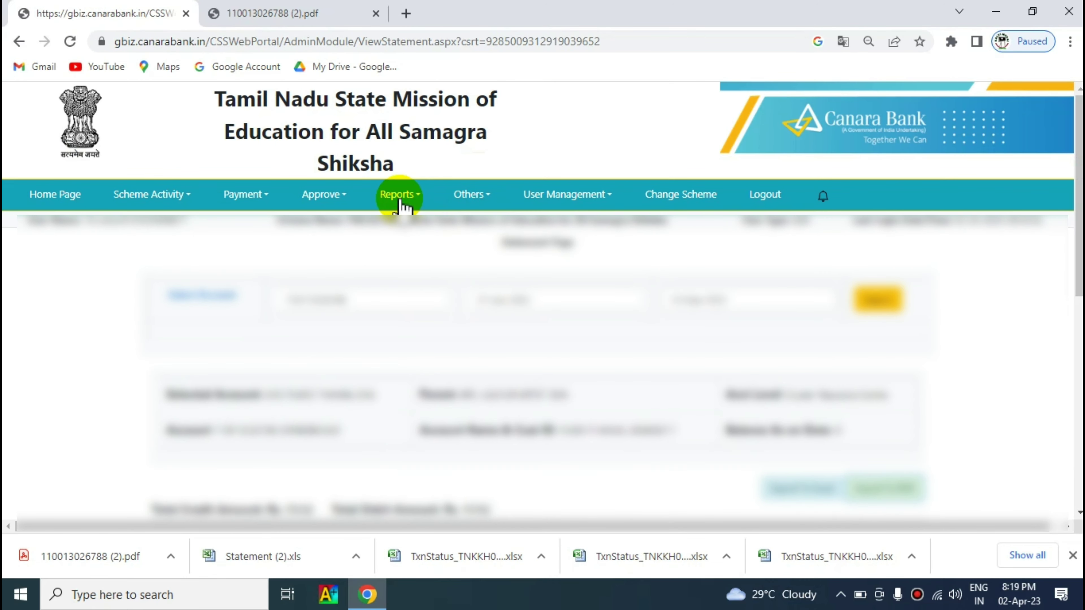
left_click(397, 199)
mouse_move(412, 284)
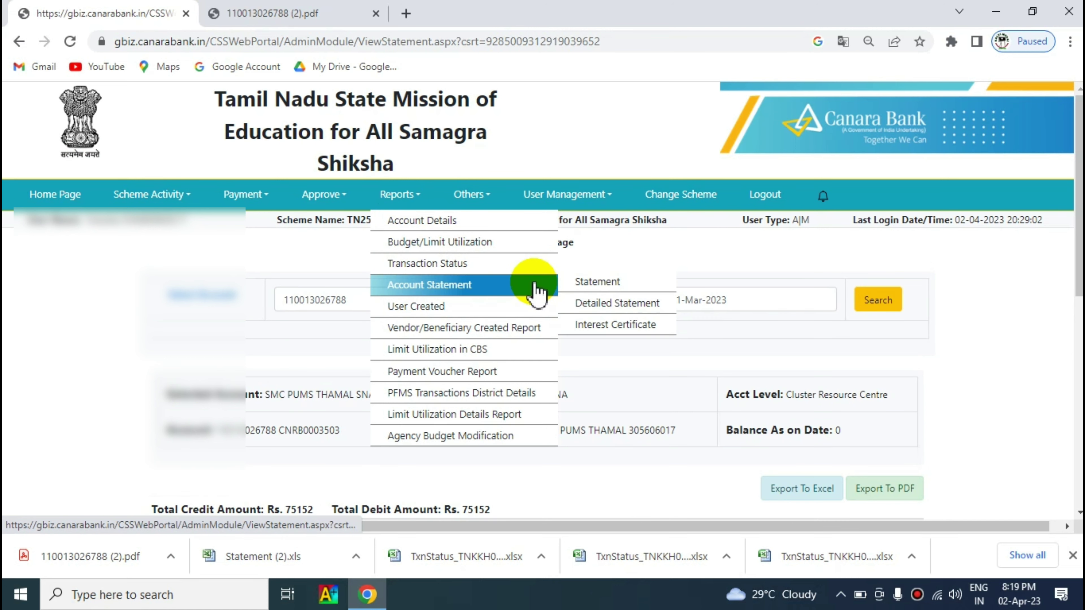
left_click(617, 303)
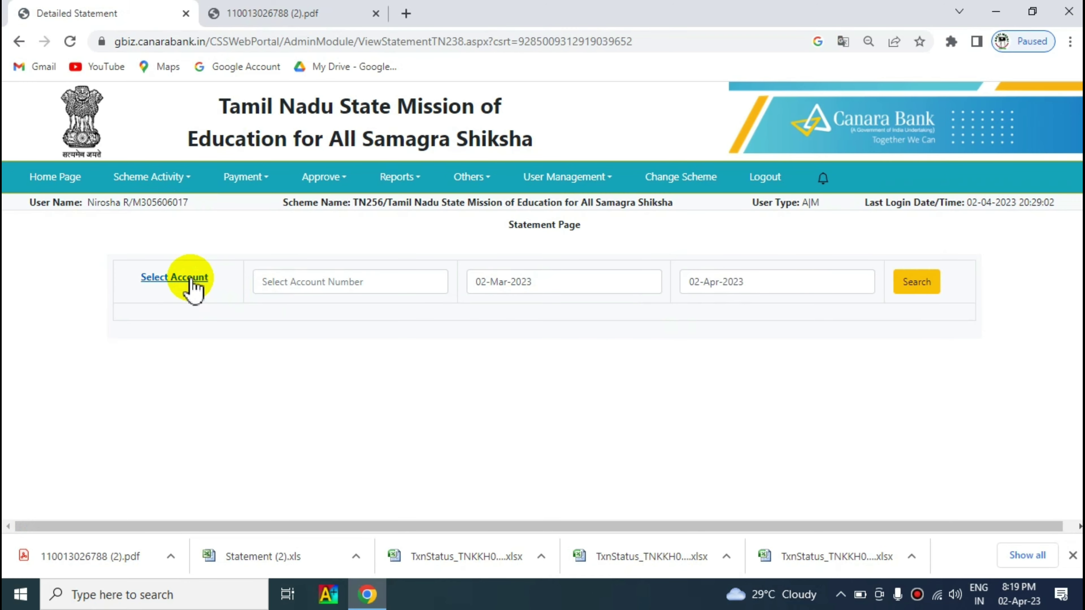
- Select the school's SNA account from the account list for the detailed statement and proceed with it
left_click(191, 280)
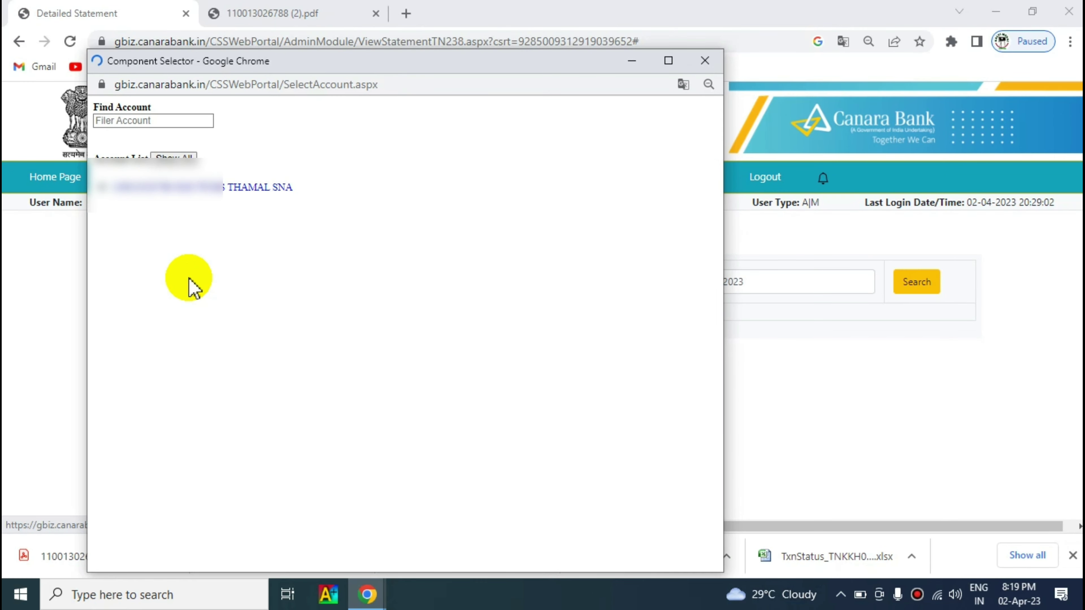
left_click(202, 188)
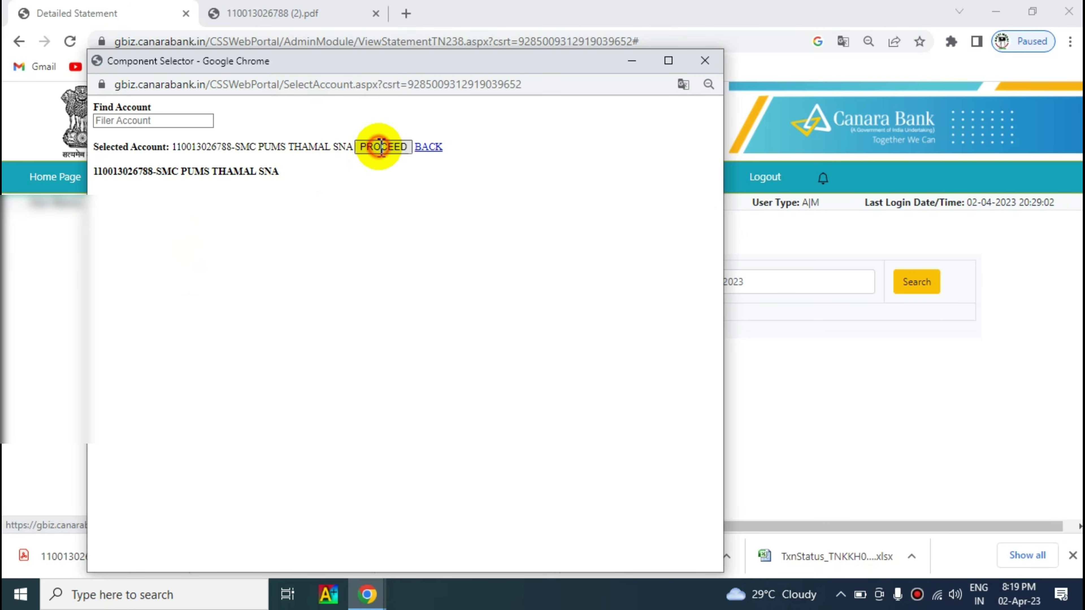
left_click(382, 147)
- Set the detailed statement's start date to 01-Jun-2022
left_click(554, 286)
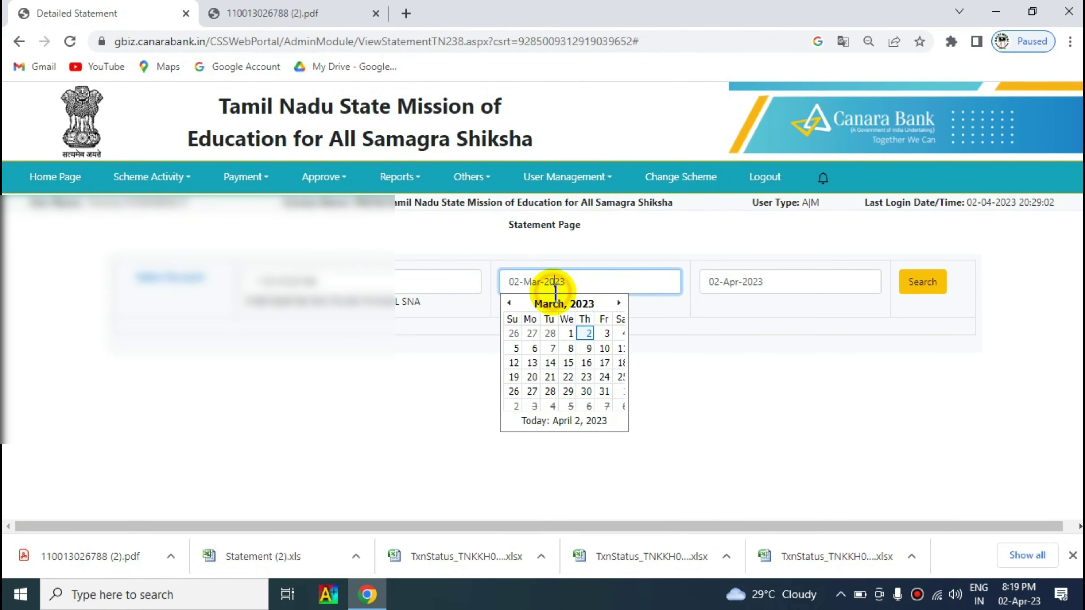
left_click(510, 304)
left_click(510, 304)
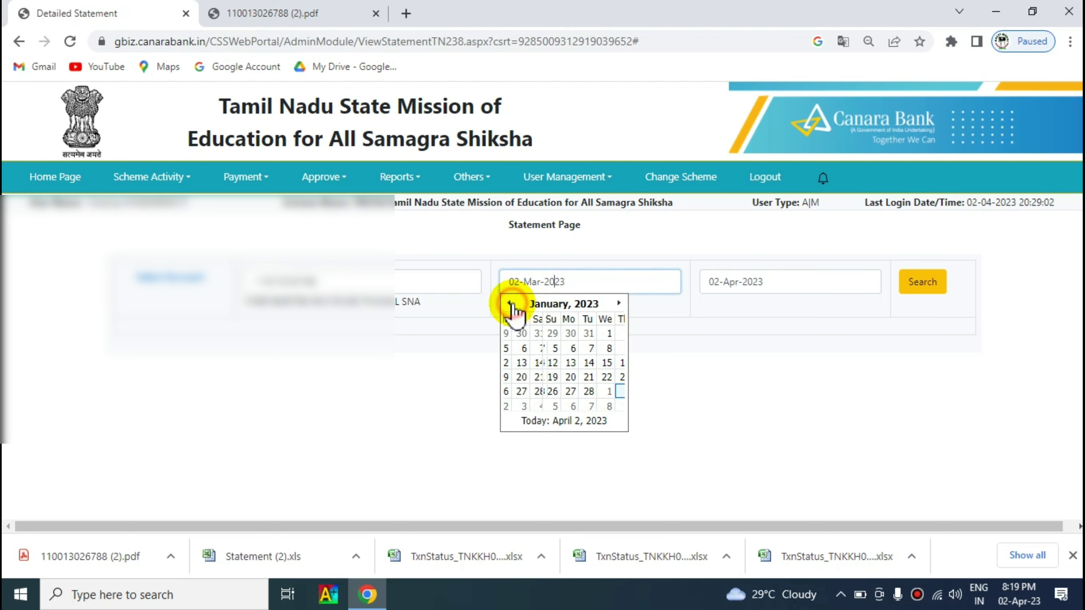
left_click(510, 304)
left_click(511, 304)
left_click(510, 303)
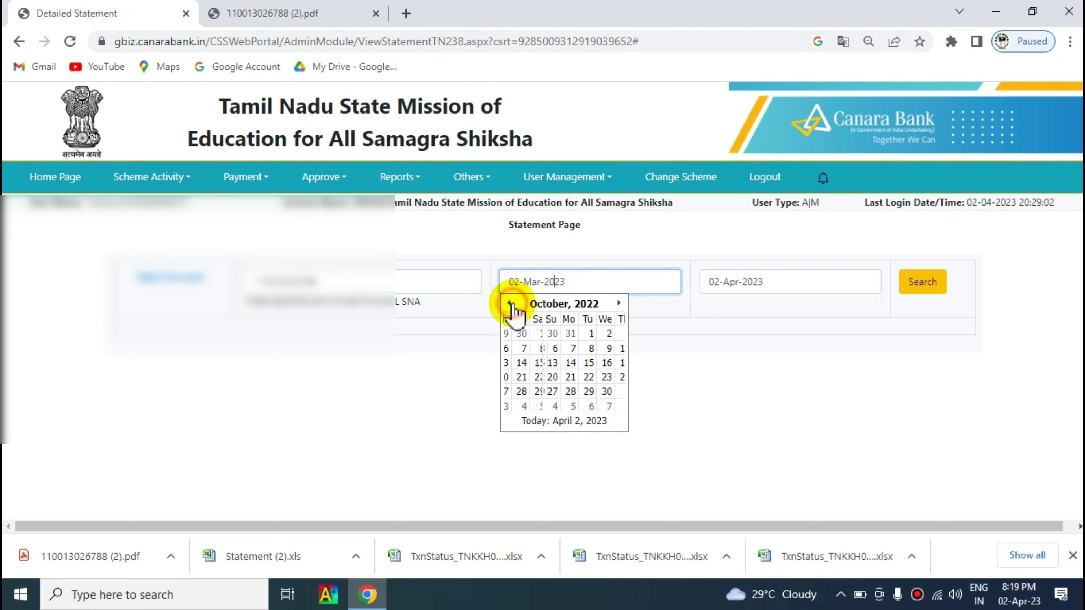
left_click(511, 304)
left_click(510, 303)
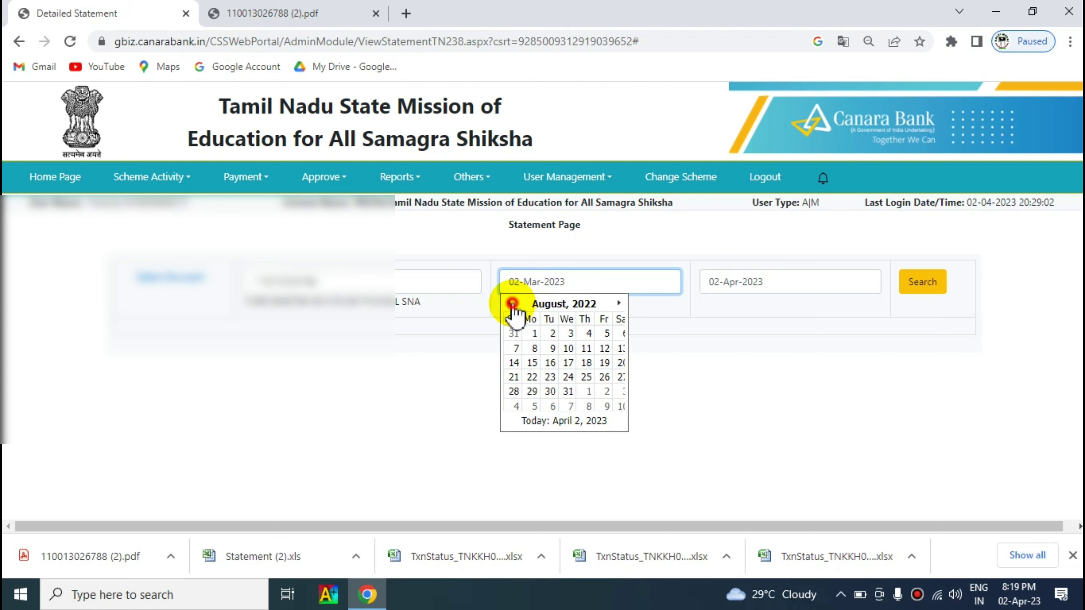
left_click(510, 303)
left_click(511, 303)
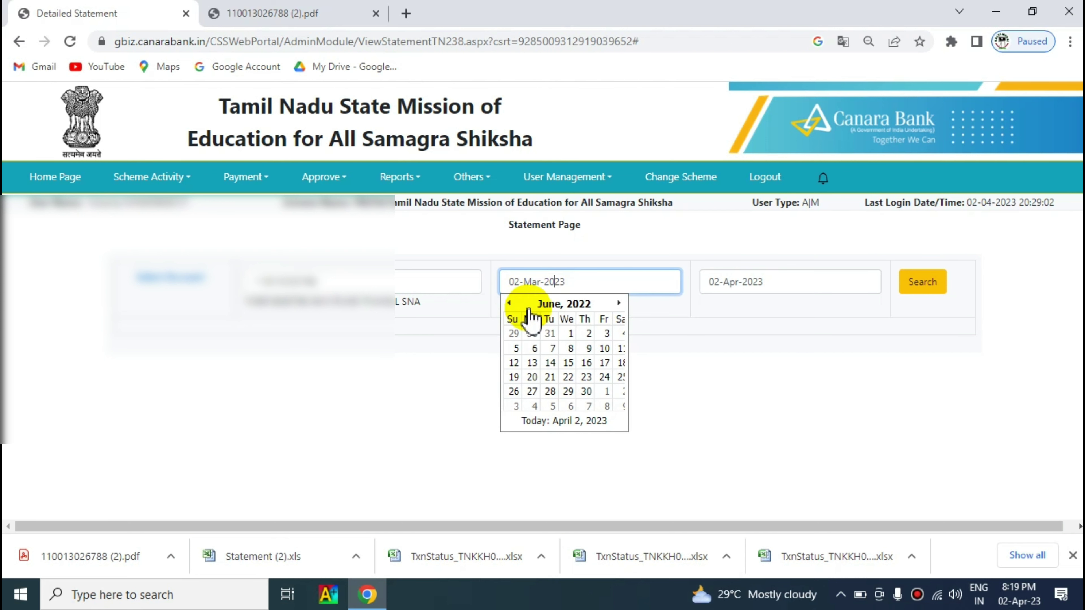
left_click(568, 334)
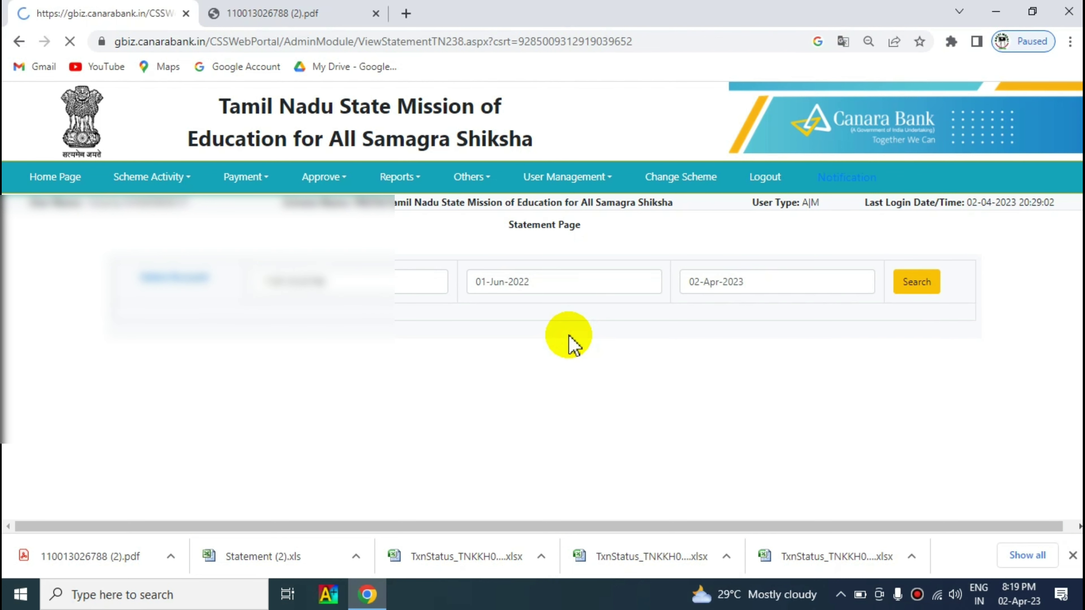
- Set the detailed statement's end date to 31-Mar-2023 and search for the account's transactions
left_click(776, 290)
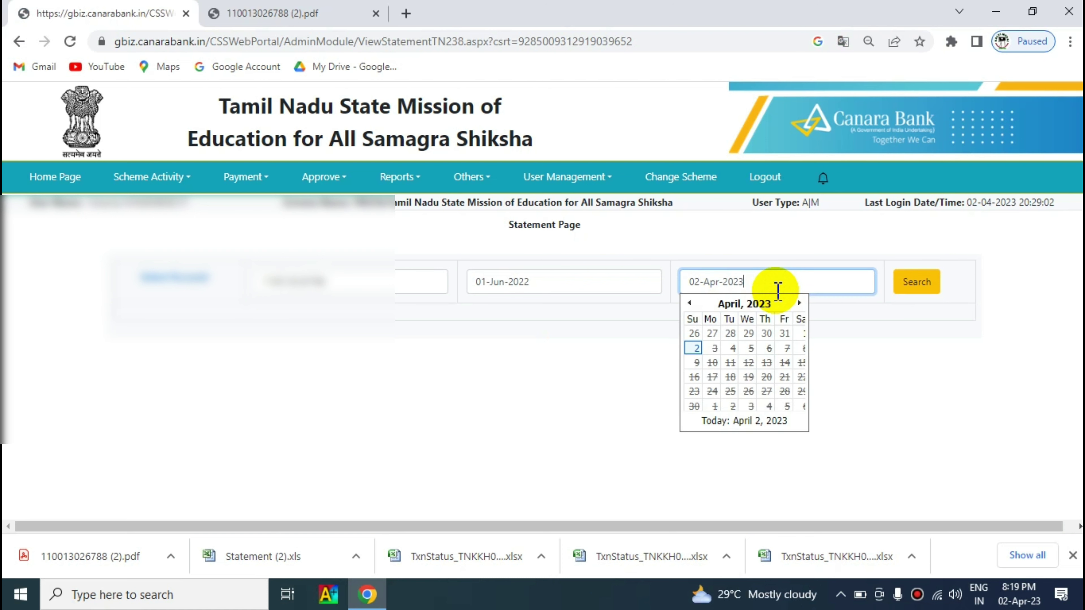
left_click(690, 303)
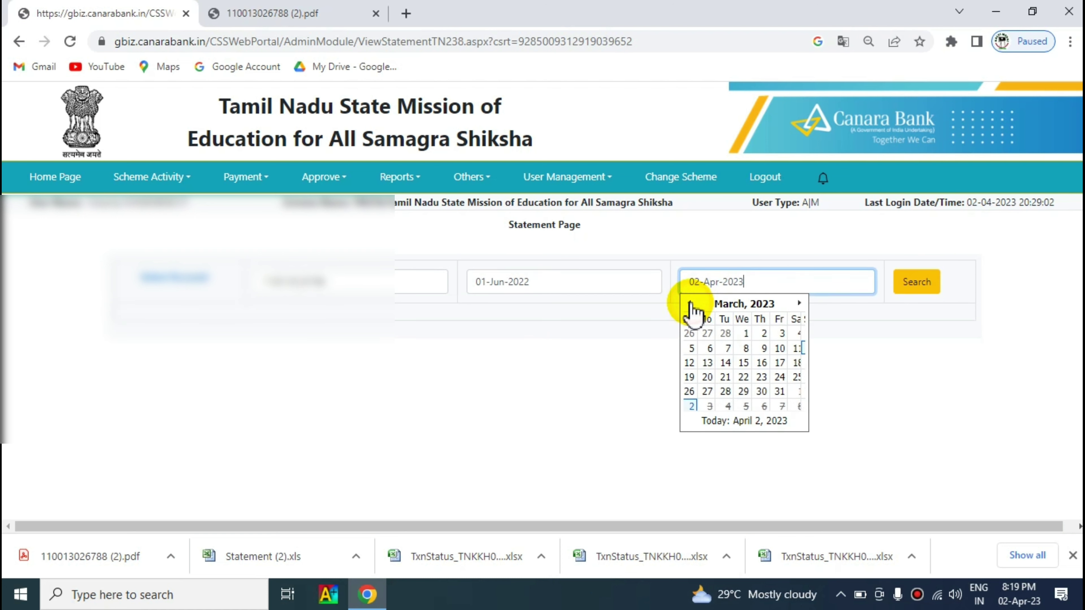
left_click(784, 392)
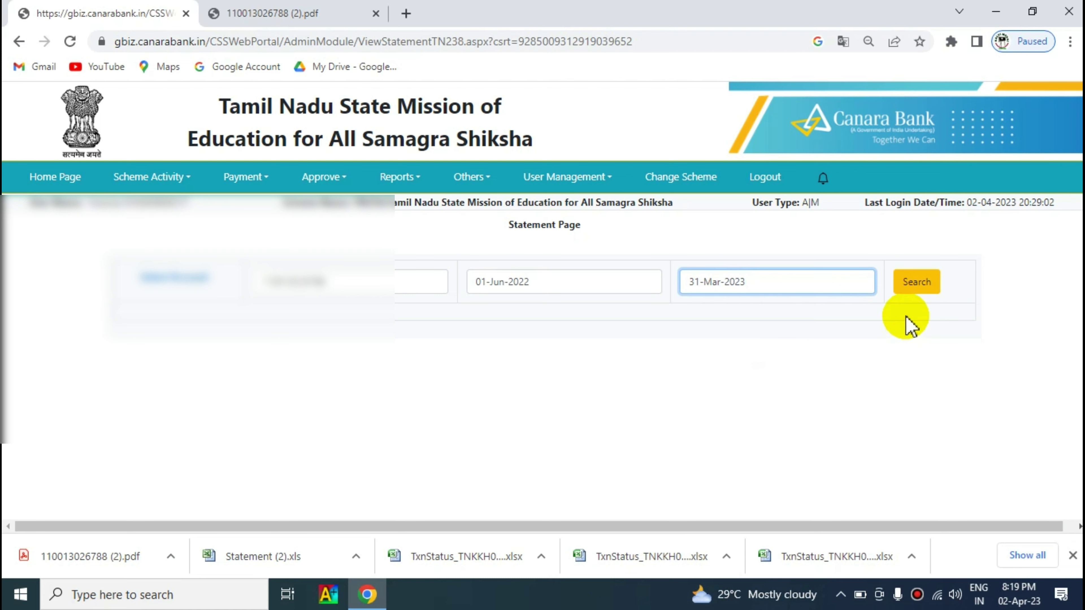
left_click(914, 292)
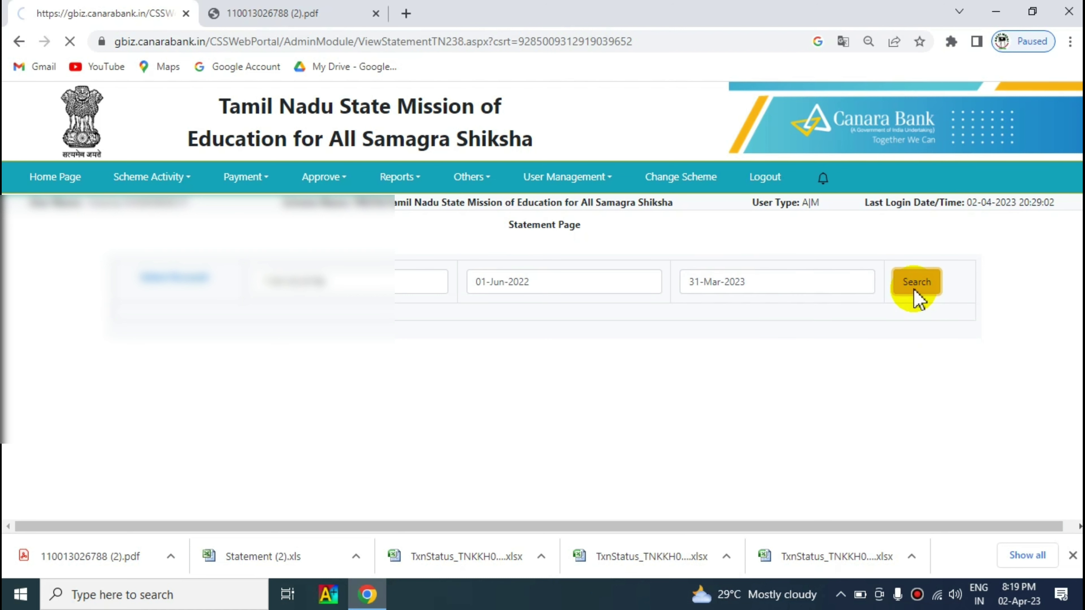
- Look through the detailed statement's transactions and export the statement to both Excel and PDF
left_click(1075, 209)
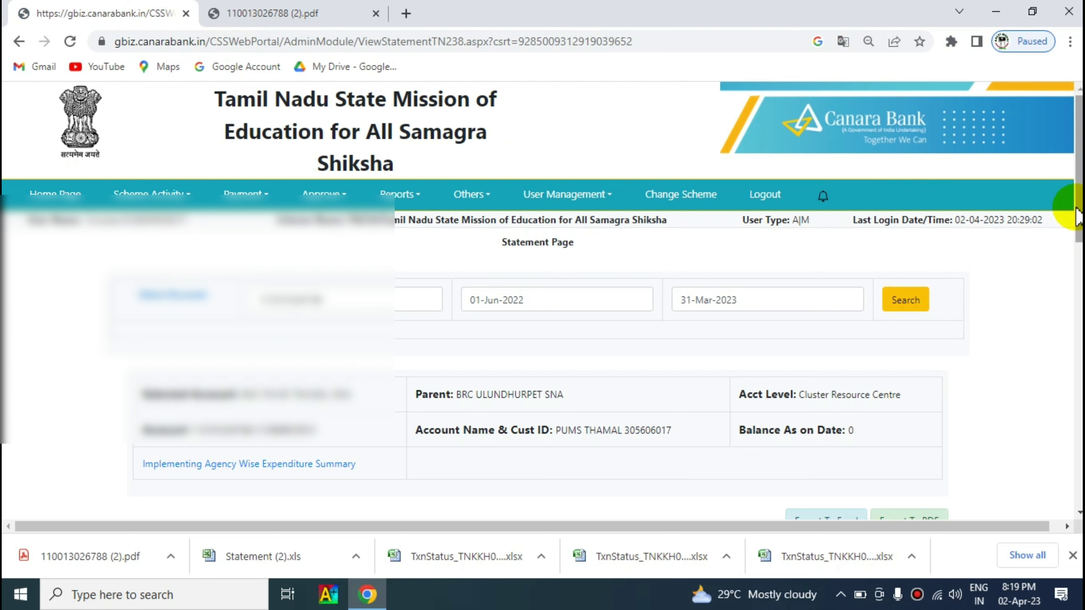
left_click_drag(1075, 209, 1029, 460)
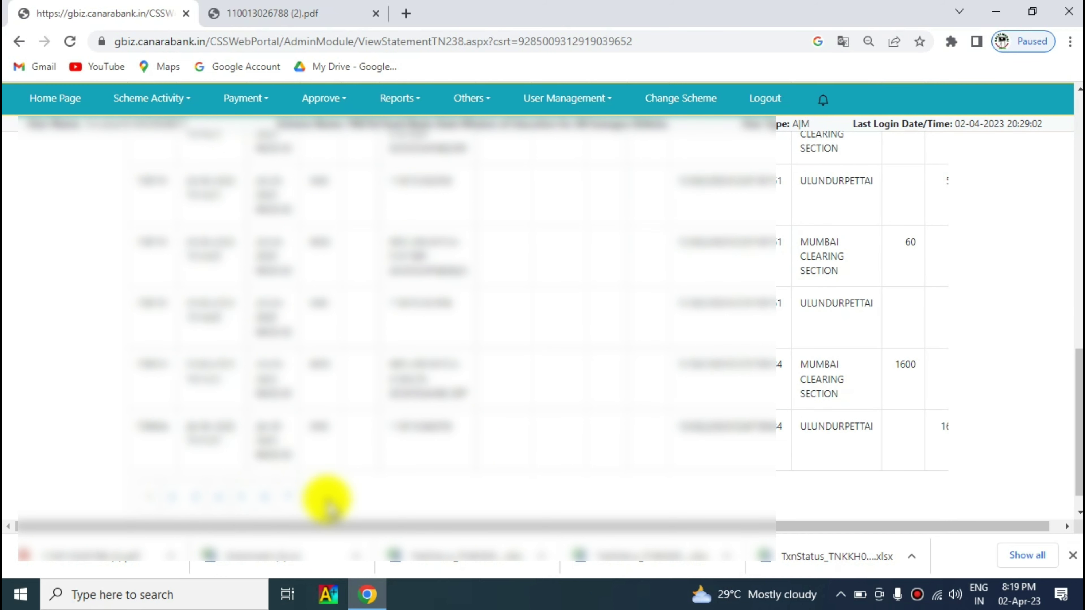
left_click_drag(1076, 423, 1076, 267)
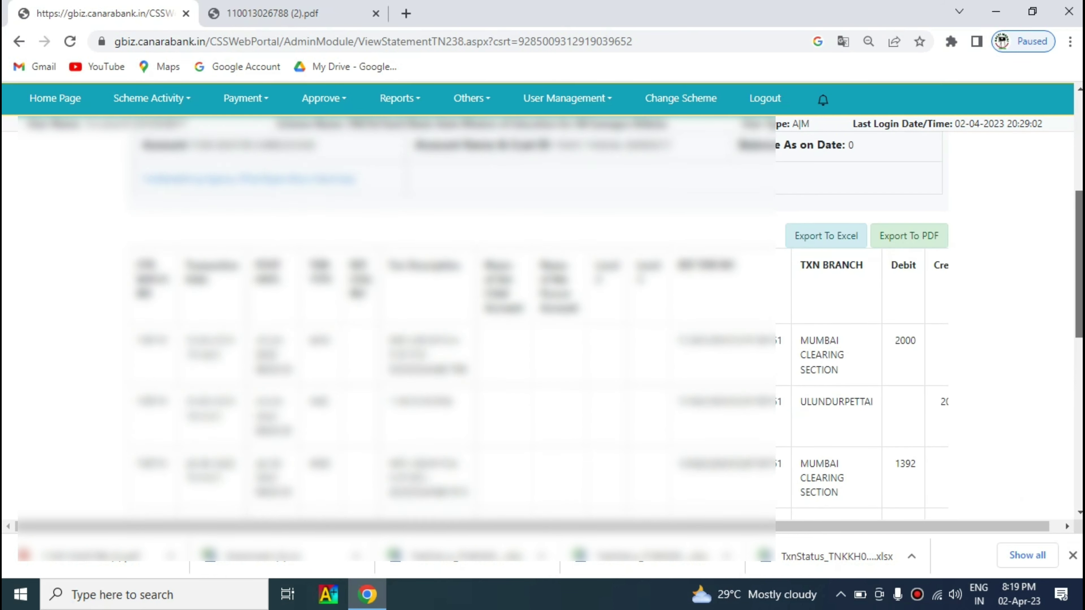
left_click(818, 240)
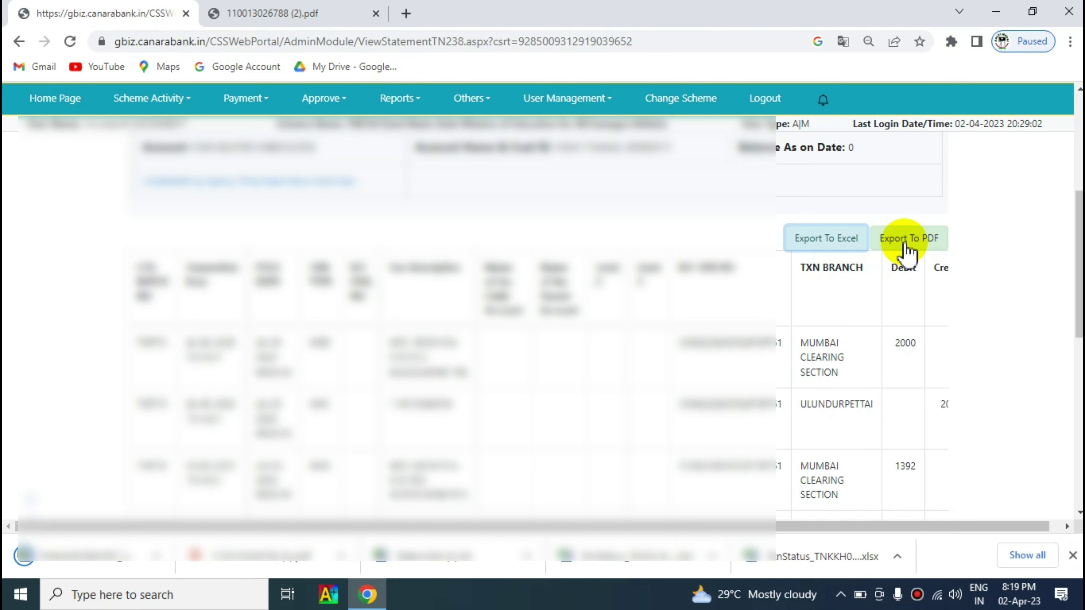
left_click(907, 251)
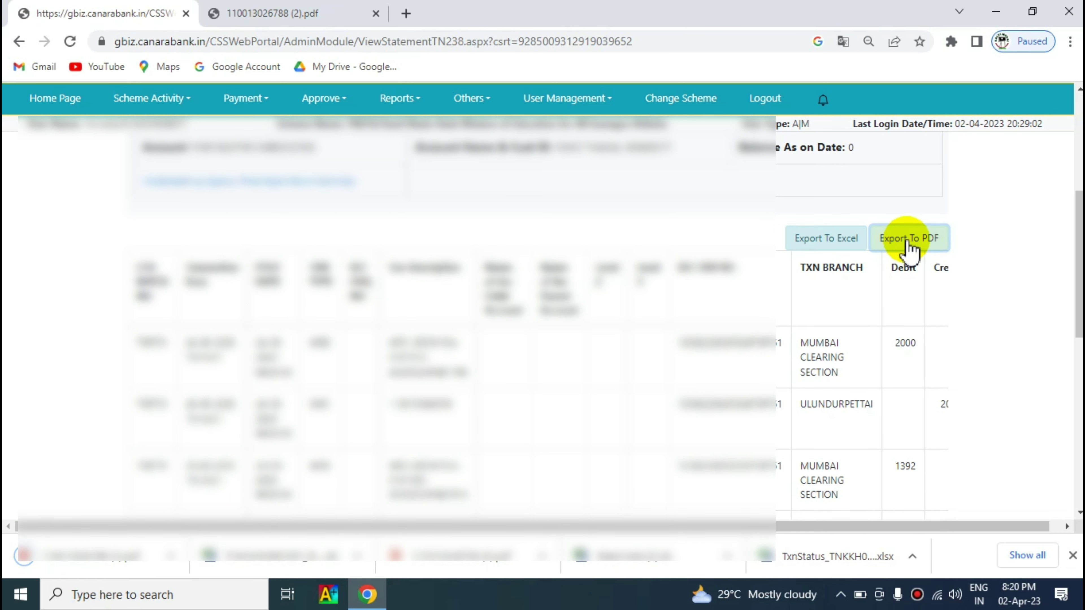
- Open the Transaction Report from the portal's transaction status reports
left_click_drag(1078, 282, 1079, 192)
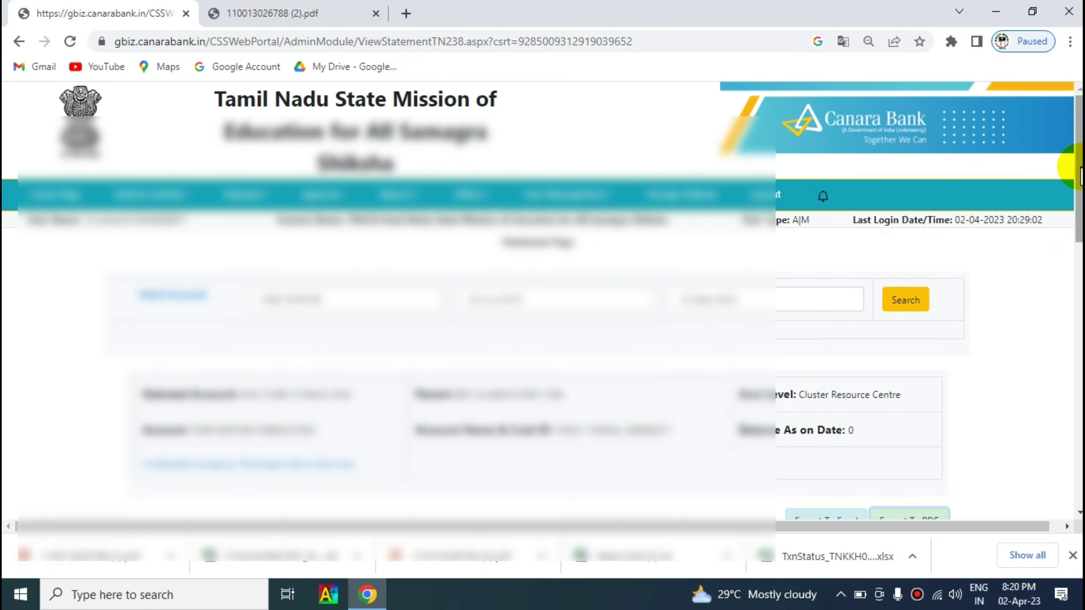
left_click(397, 195)
mouse_move(416, 271)
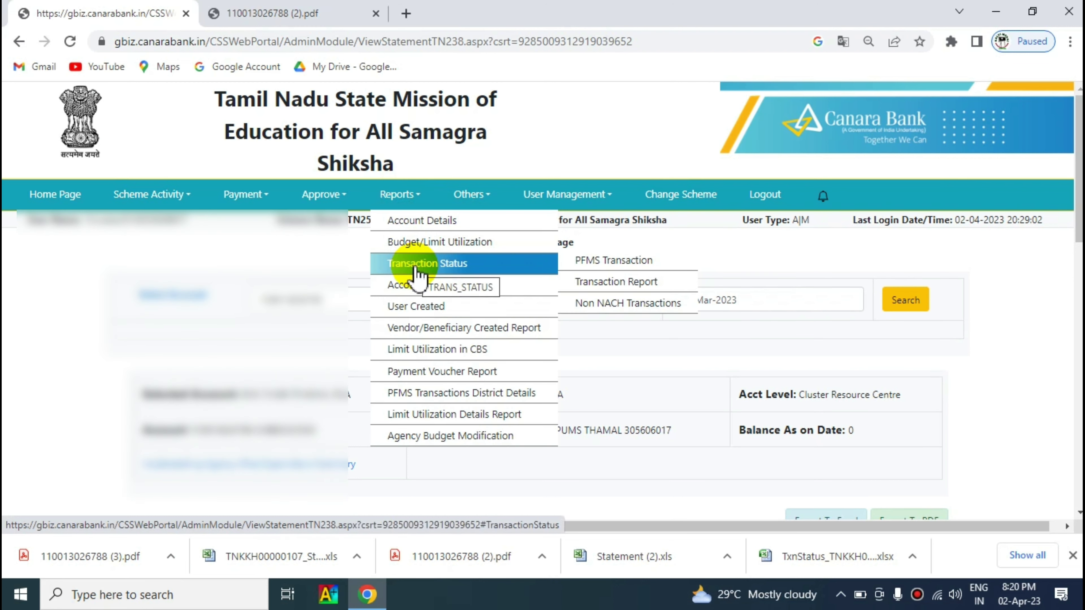
left_click(598, 282)
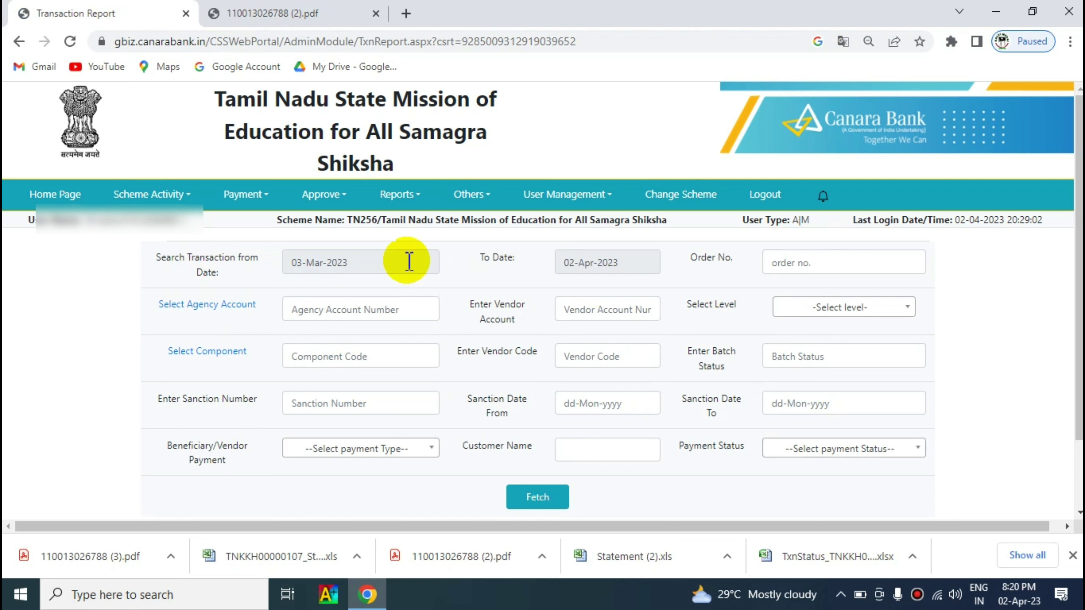
- Set the Transaction Report's start date to 01-Jun-2022
left_click(357, 263)
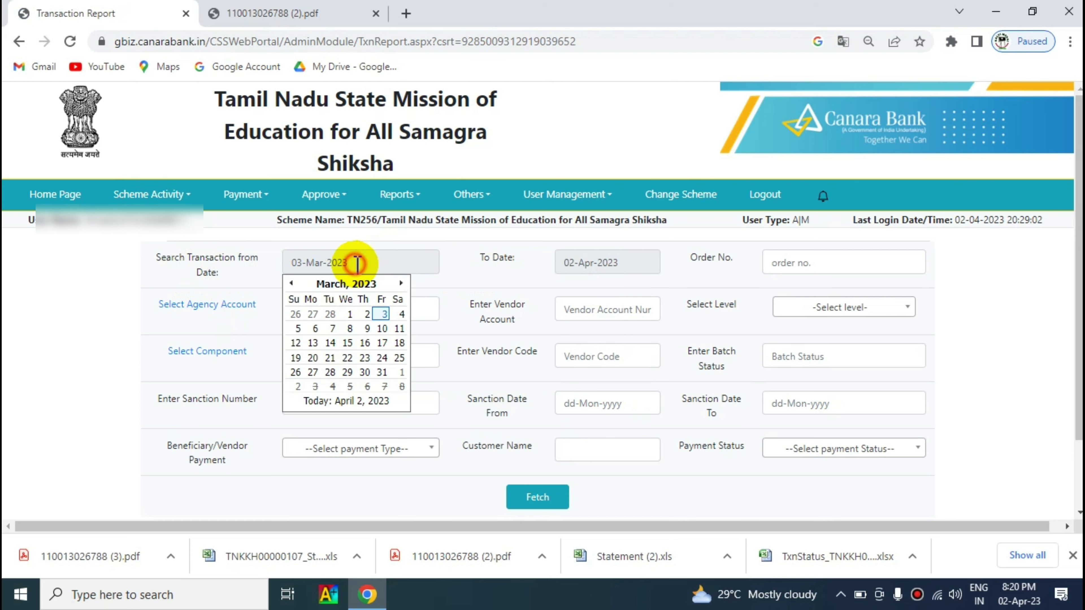
left_click(293, 283)
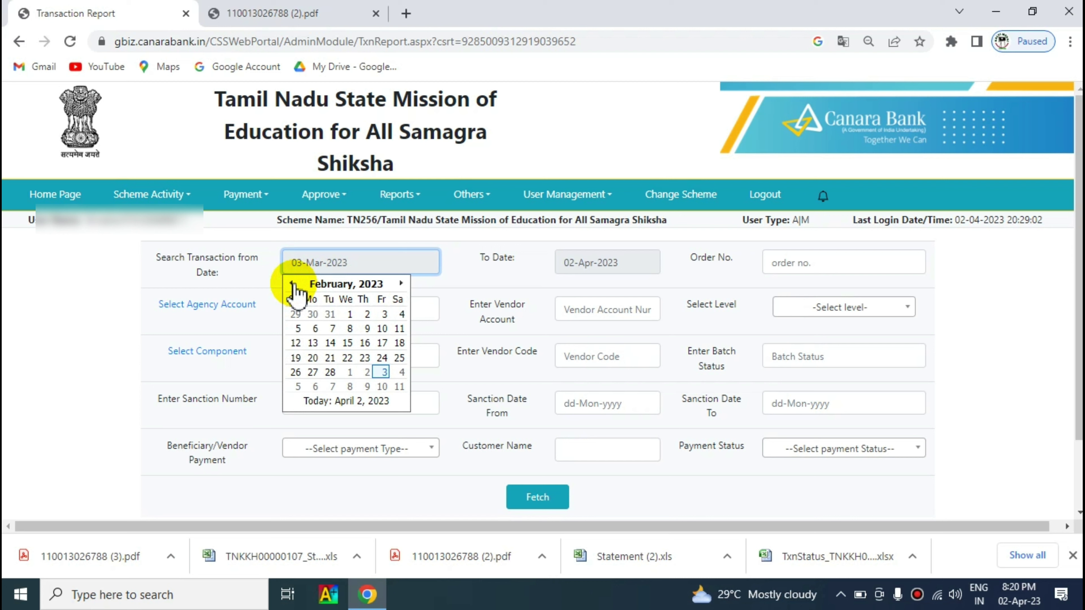
left_click(293, 284)
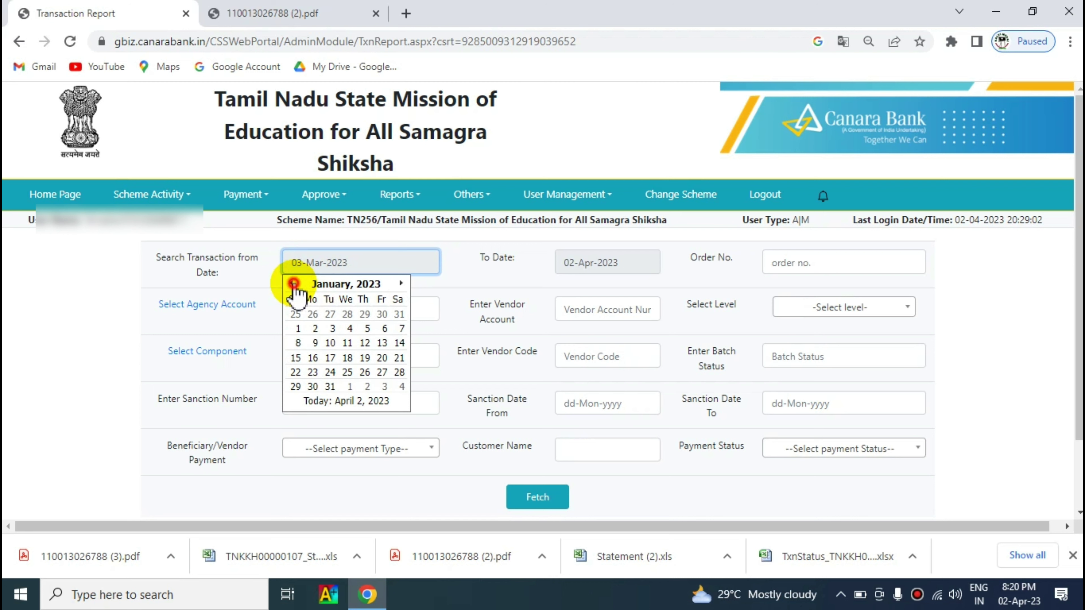
left_click(293, 284)
left_click(292, 284)
left_click(293, 284)
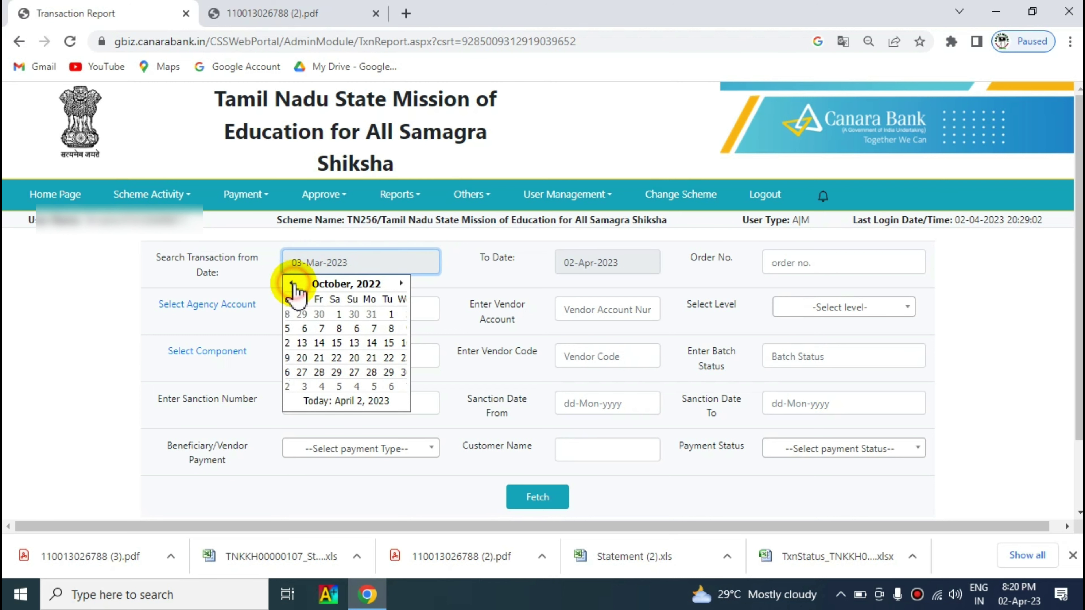
left_click(293, 284)
left_click(292, 284)
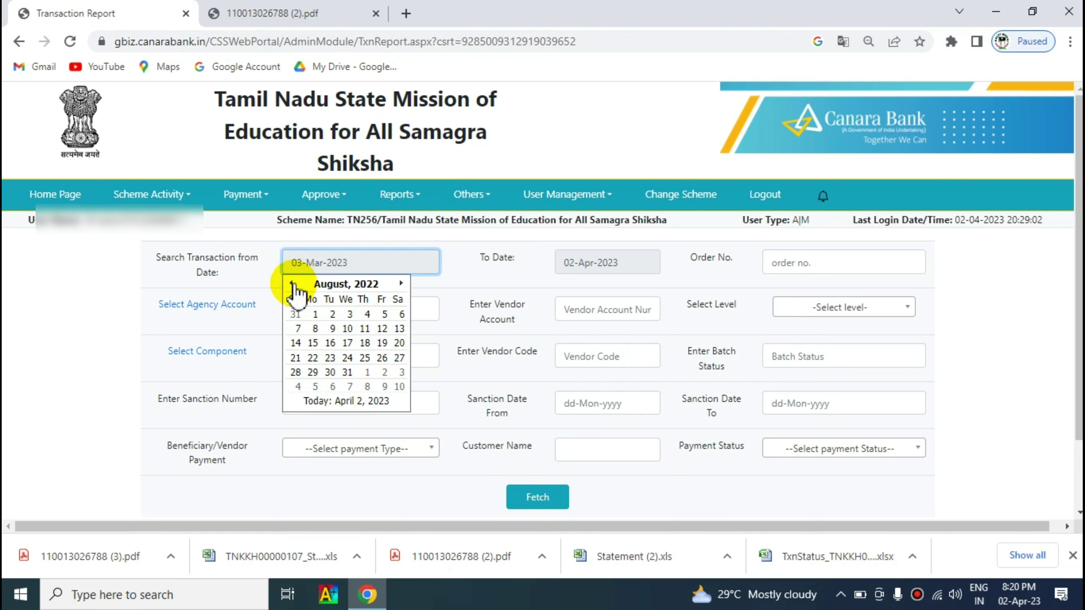
left_click(293, 283)
left_click(292, 284)
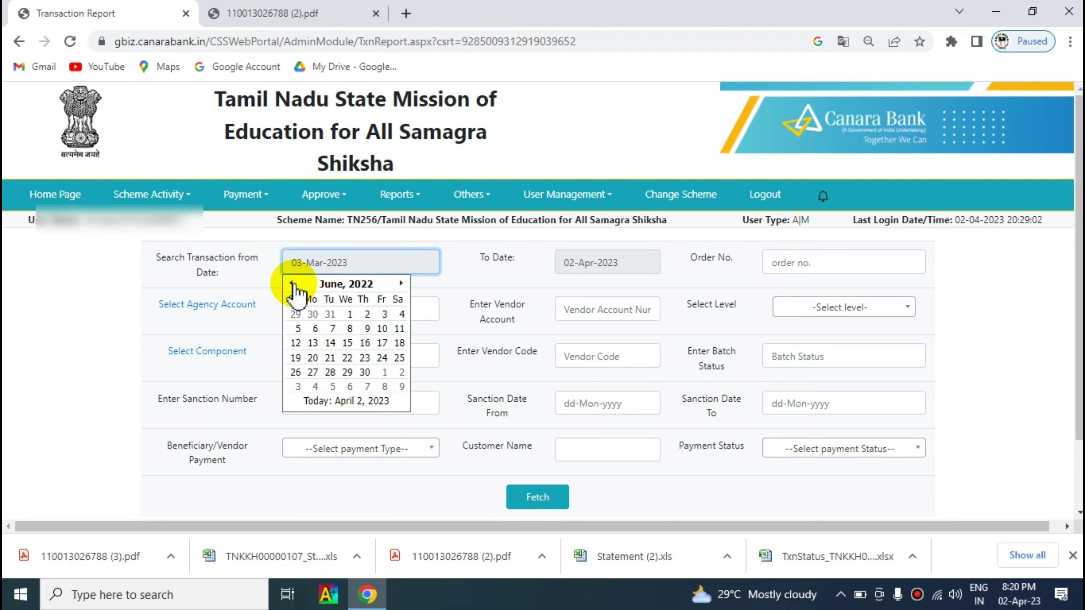
left_click(349, 316)
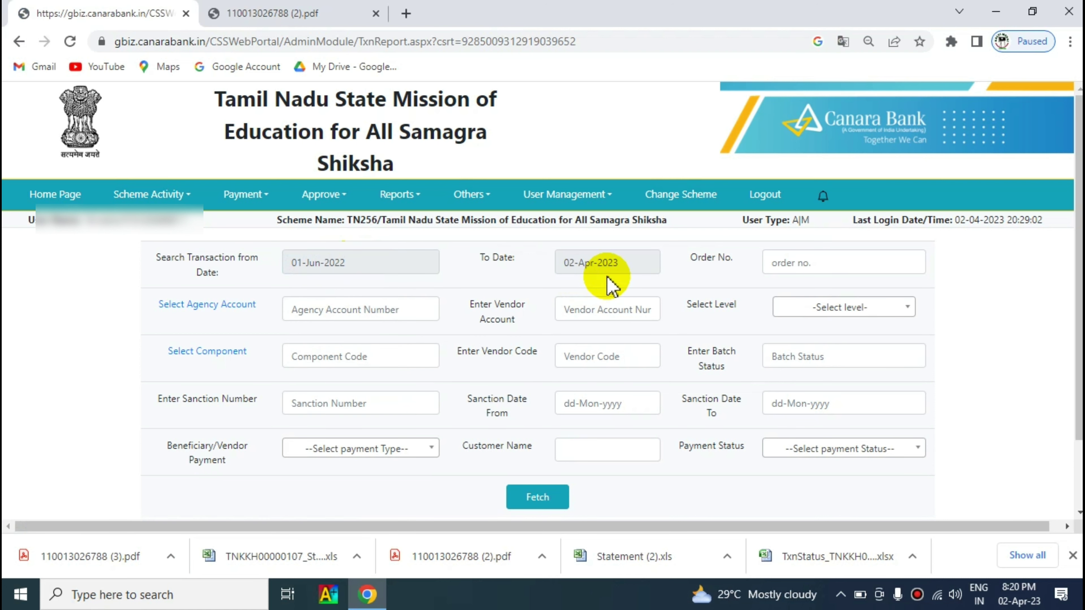
- Set the Transaction Report's end date to 31-Mar-2023 and try to fetch the transactions for the whole period
left_click(624, 262)
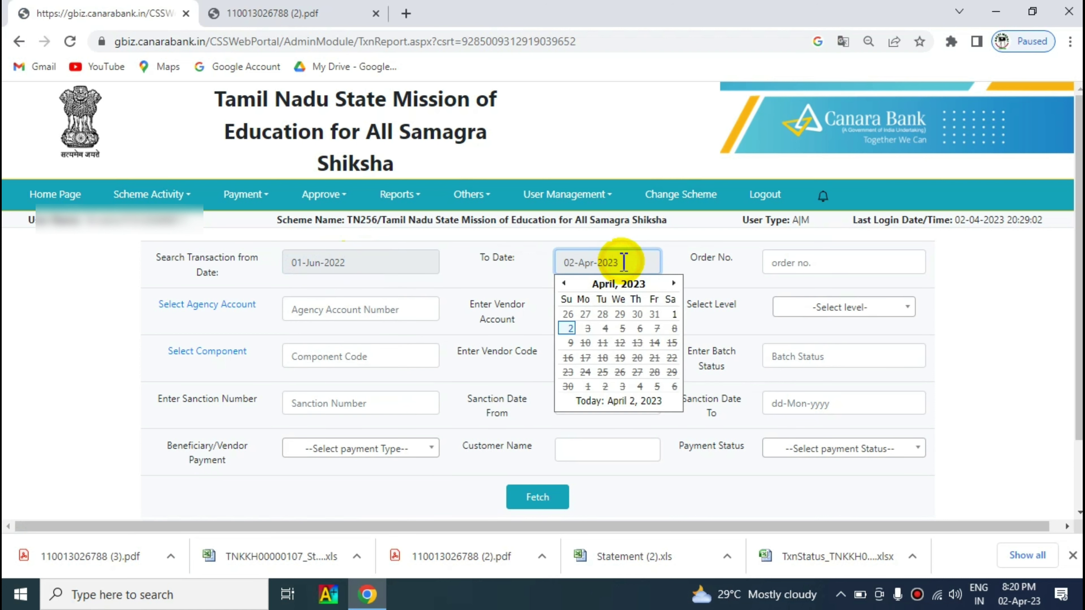
left_click(564, 284)
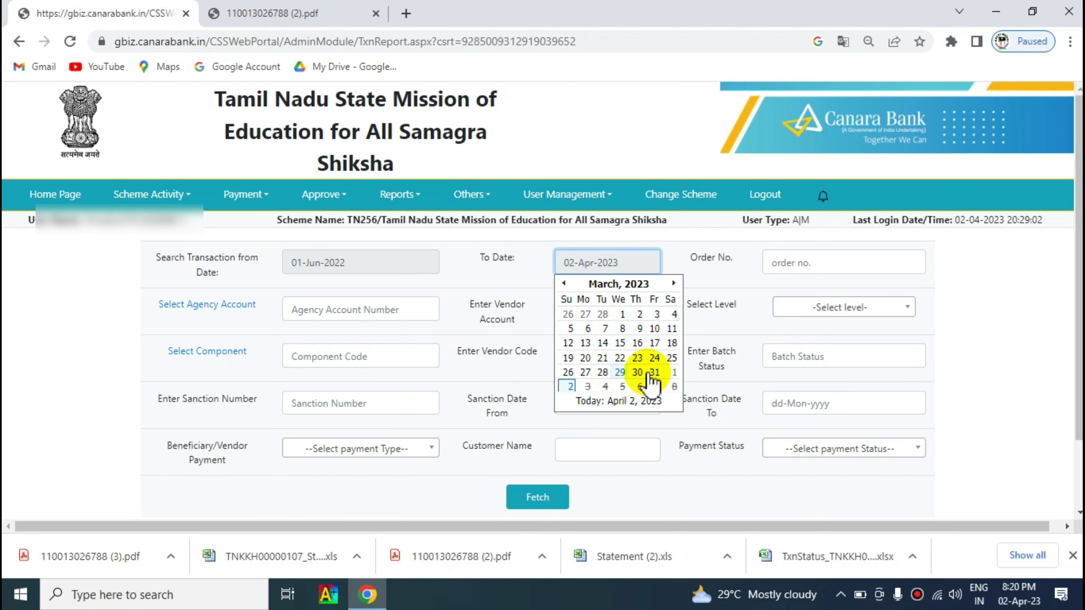
left_click(654, 372)
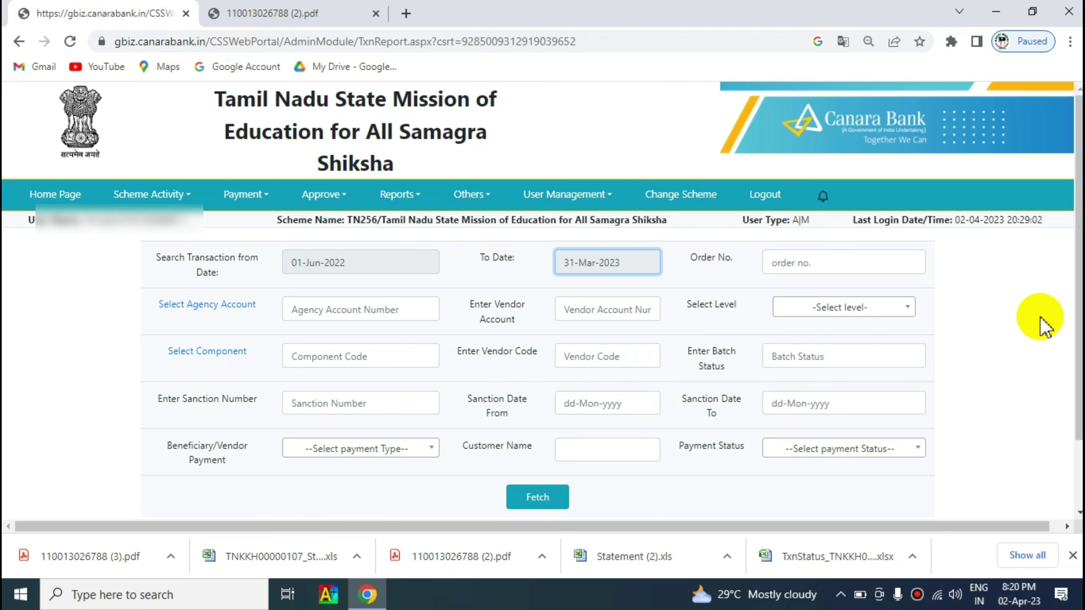
left_click(537, 497)
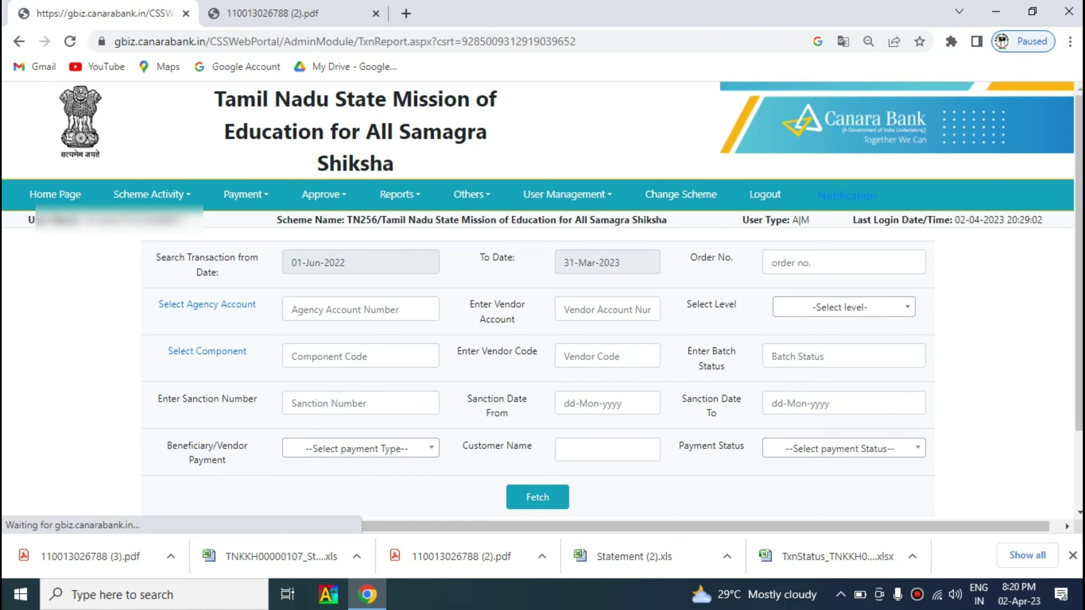
scroll(384, 363, "down", 2)
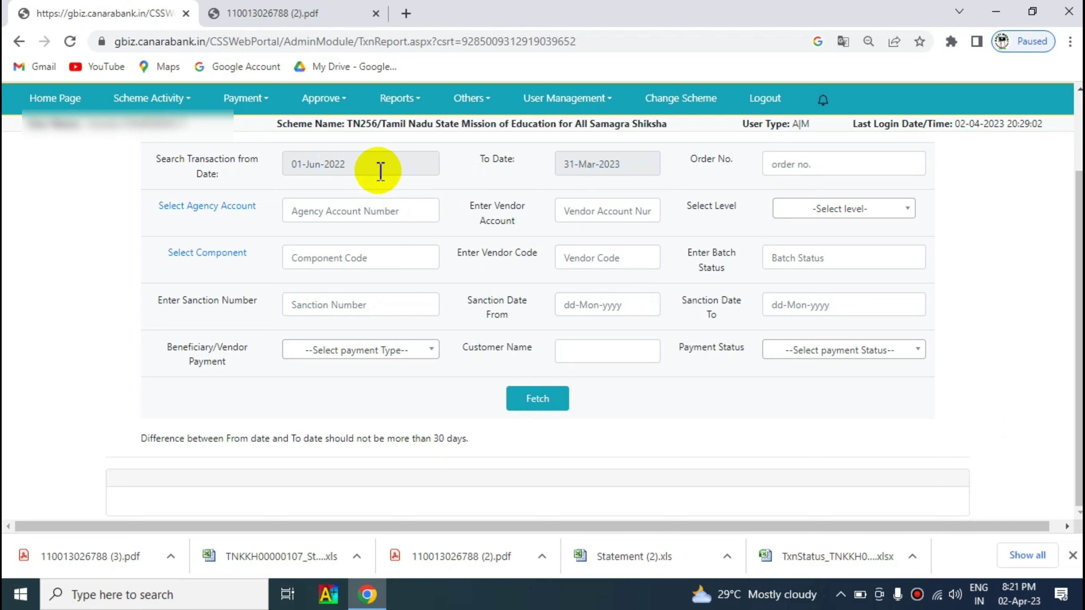
- Limit the Transaction Report to 01-Jun-2022 through 30-Jun-2022 and fetch that month's transactions
left_click(371, 162)
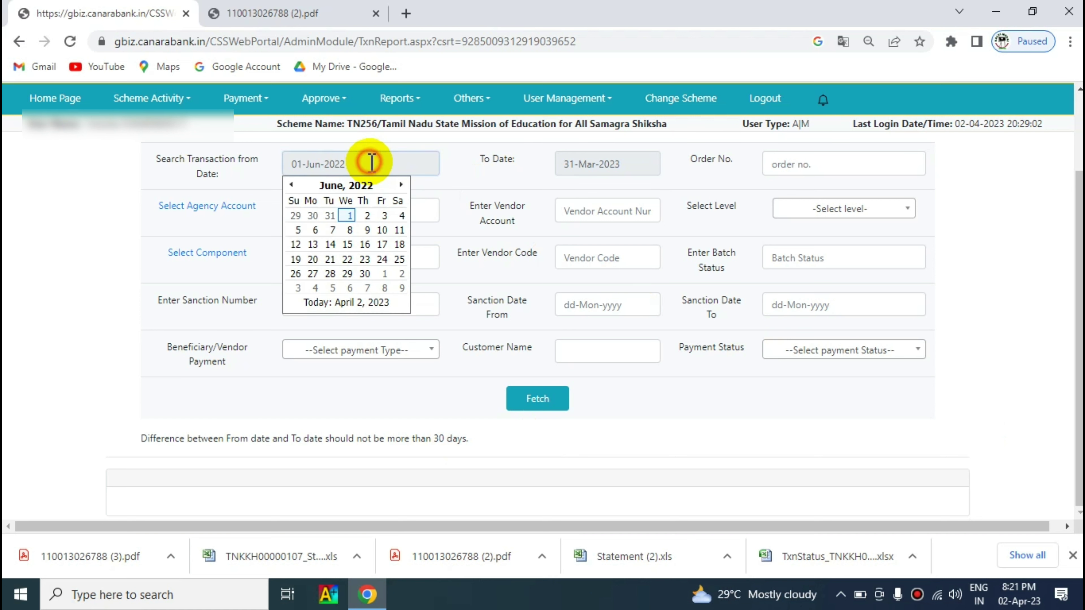
left_click(348, 217)
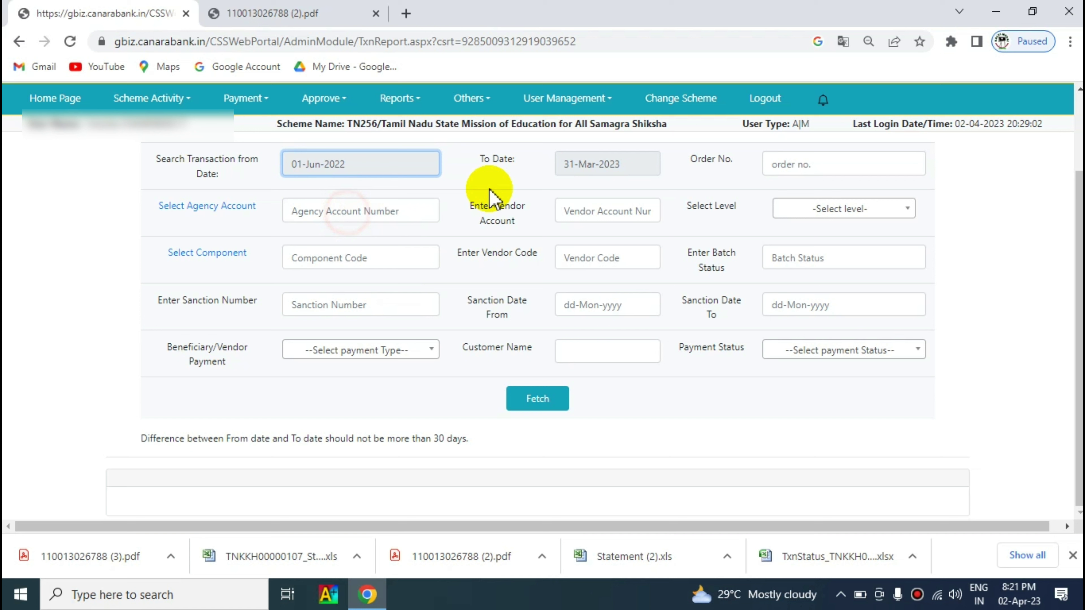
left_click(608, 163)
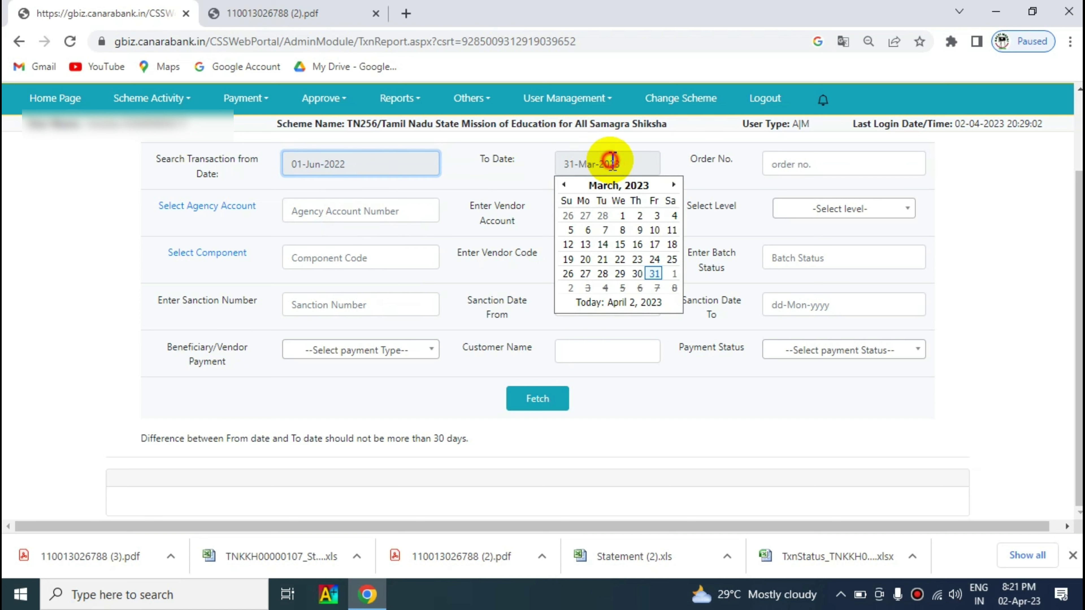
left_click(566, 184)
left_click(567, 184)
left_click(566, 185)
left_click(567, 184)
left_click(566, 185)
left_click(566, 184)
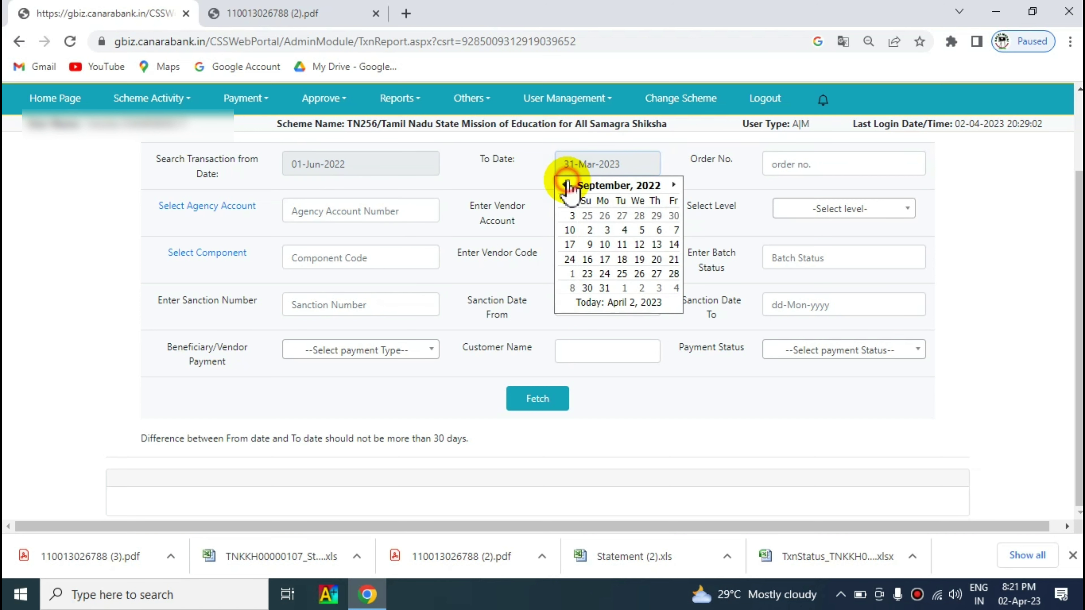
left_click(567, 184)
left_click(566, 185)
left_click(566, 184)
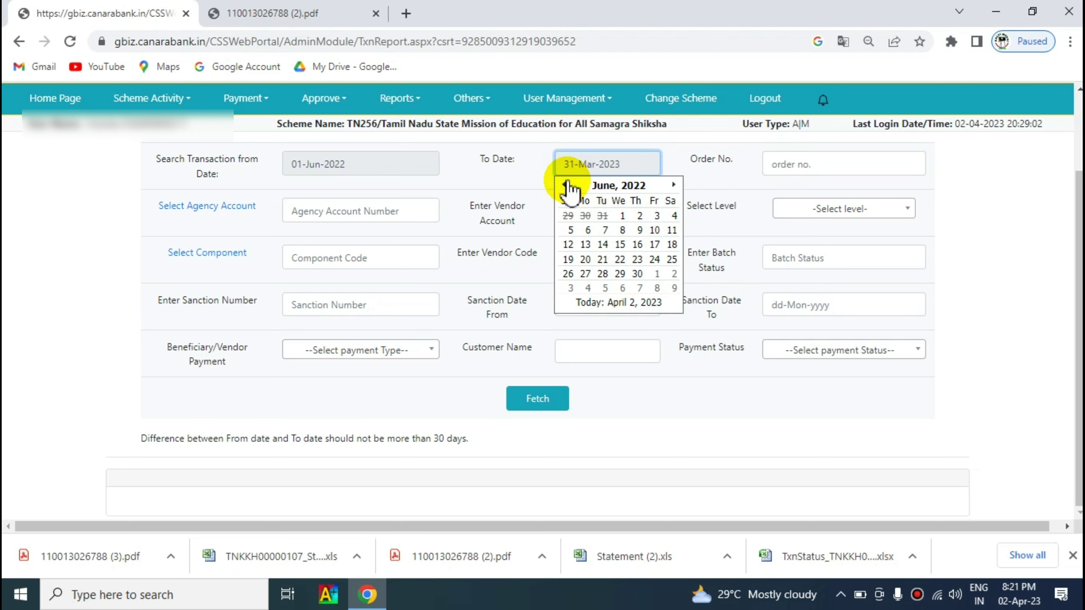
left_click(639, 269)
left_click(539, 402)
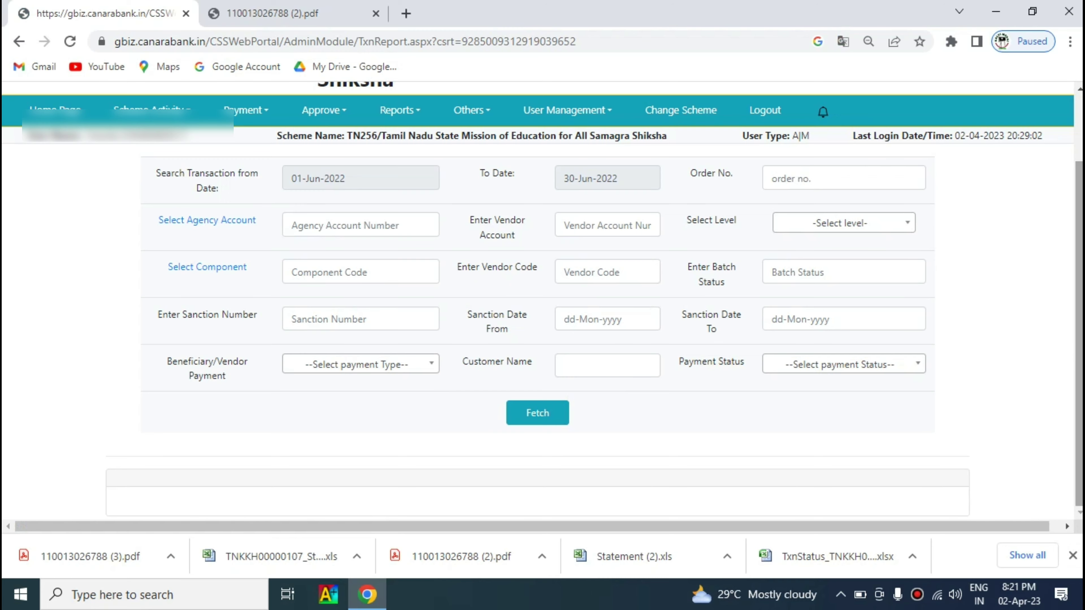
scroll(1073, 376, "up", 1)
scroll(1073, 376, "down", 1)
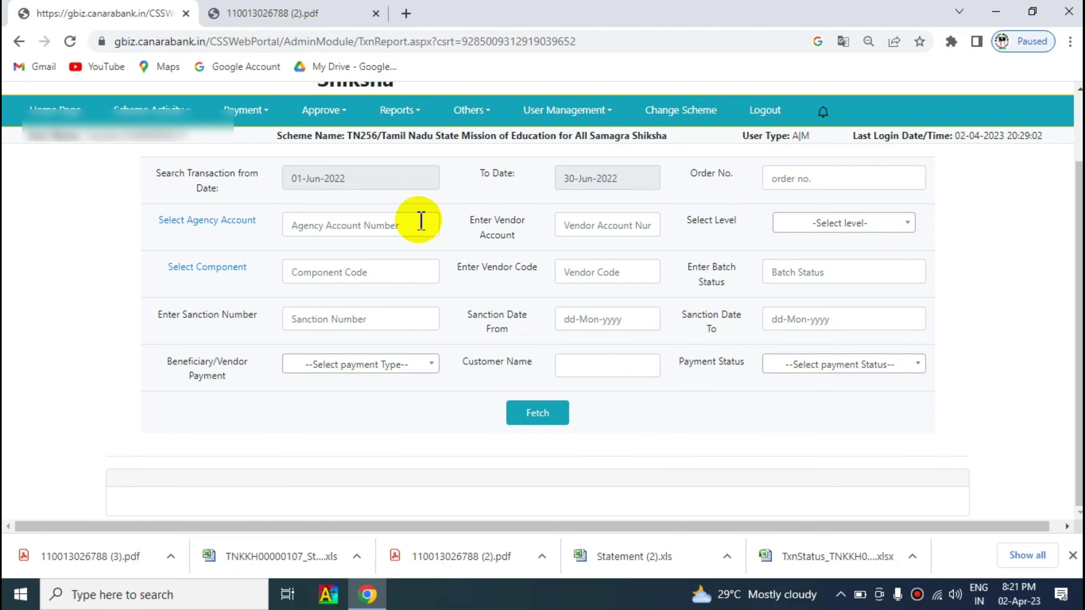
- Change the Transaction Report's period to 01-Jul-2022 through 31-Jul-2022 and fetch that month's transactions
left_click(389, 176)
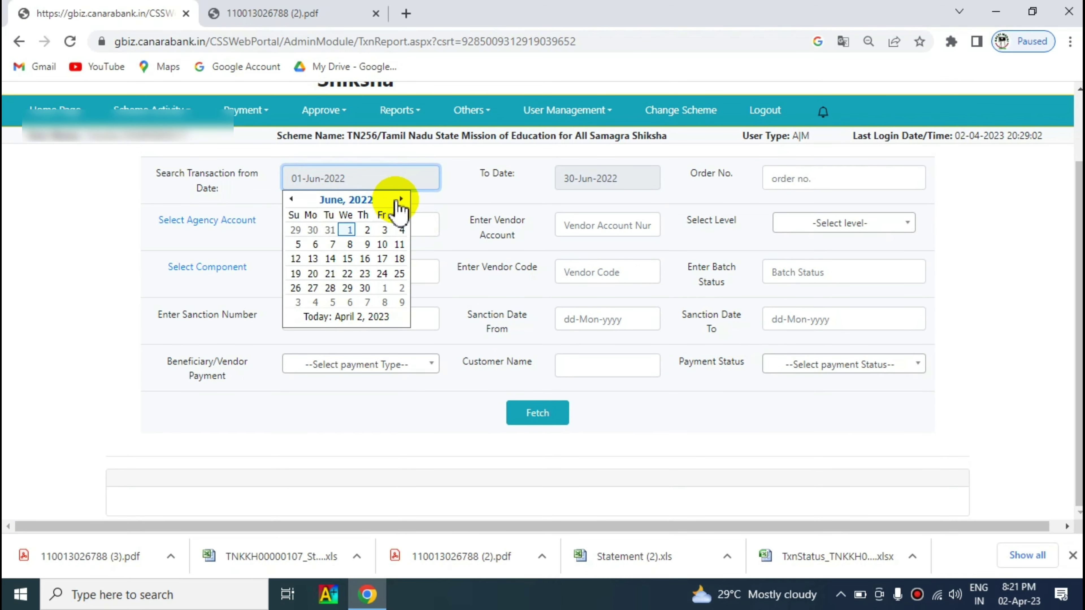
left_click(400, 199)
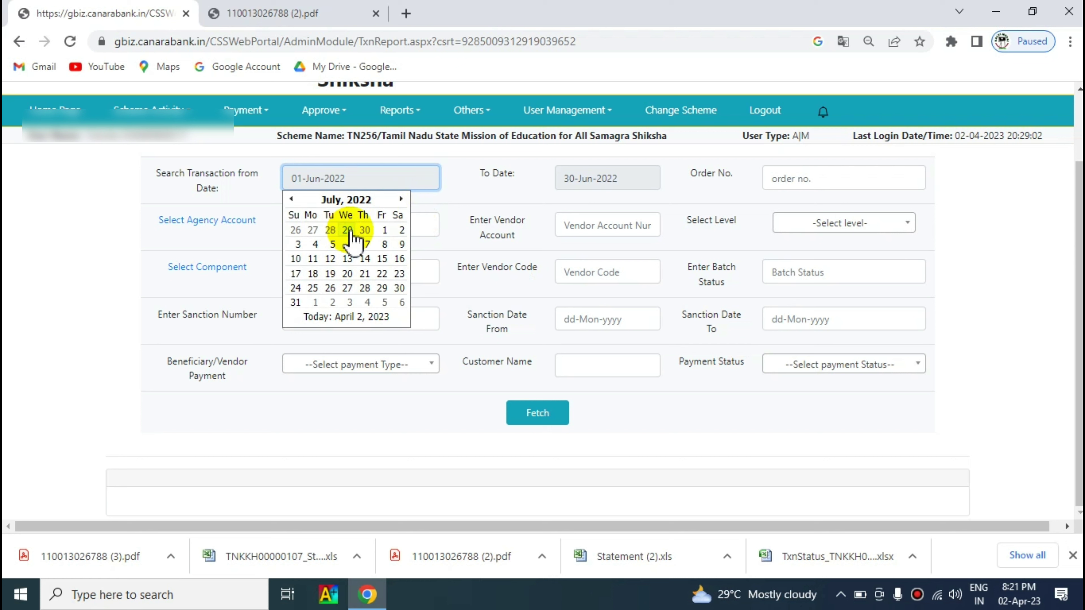
left_click(383, 231)
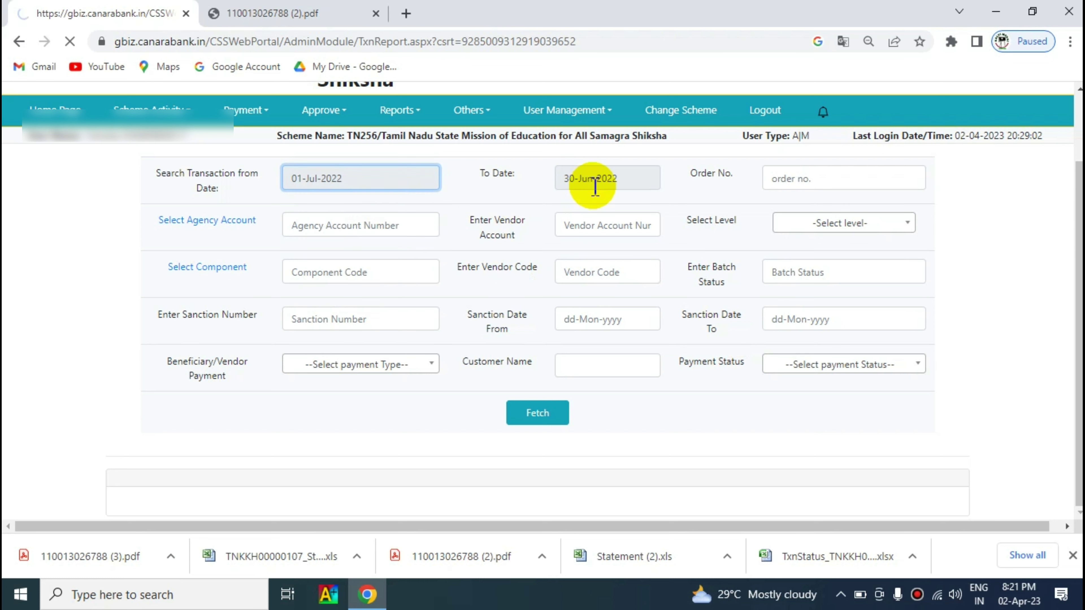
left_click(629, 179)
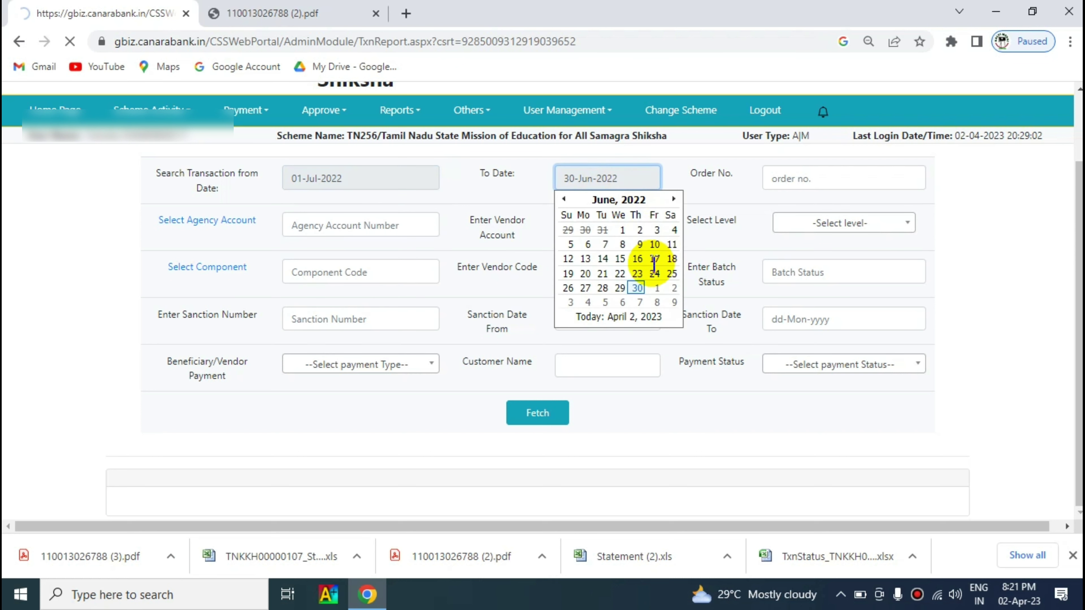
left_click(631, 173)
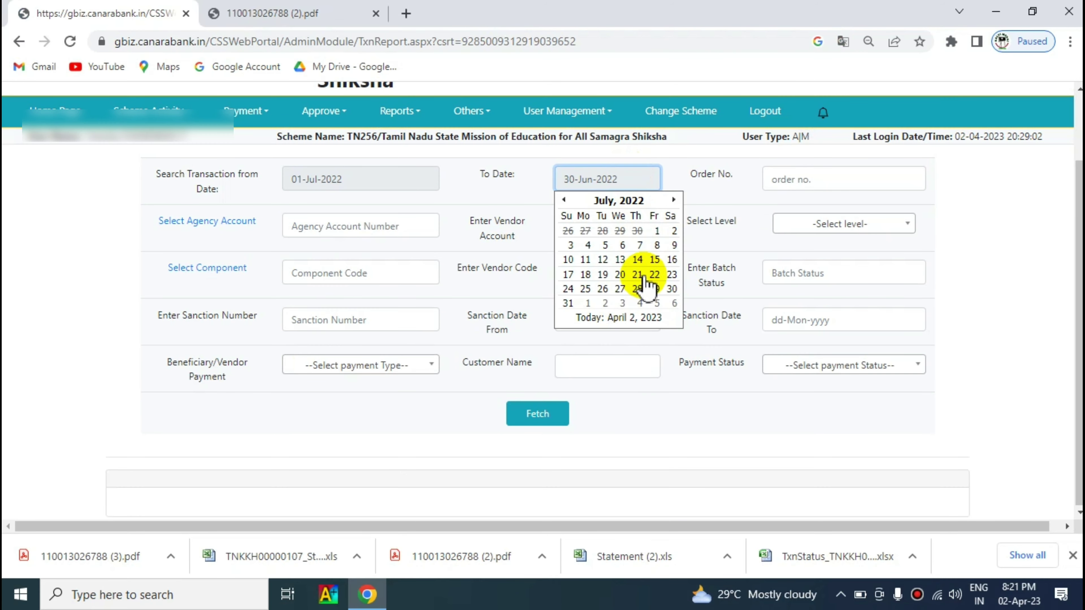
left_click(568, 304)
left_click(541, 421)
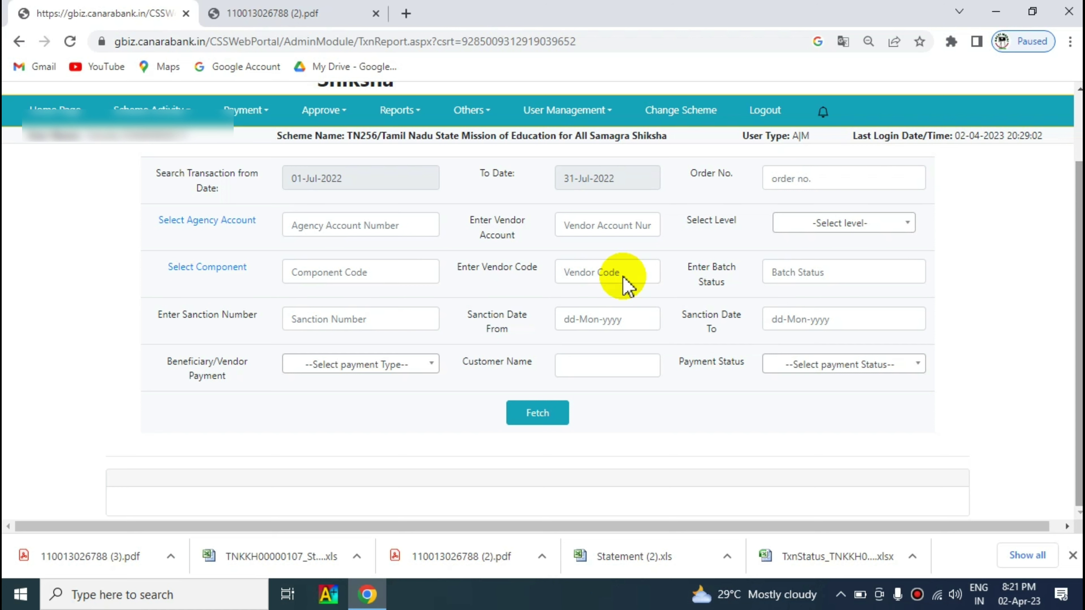
- Set the Transaction Report's start date to 01-Jan-2023
left_click(360, 183)
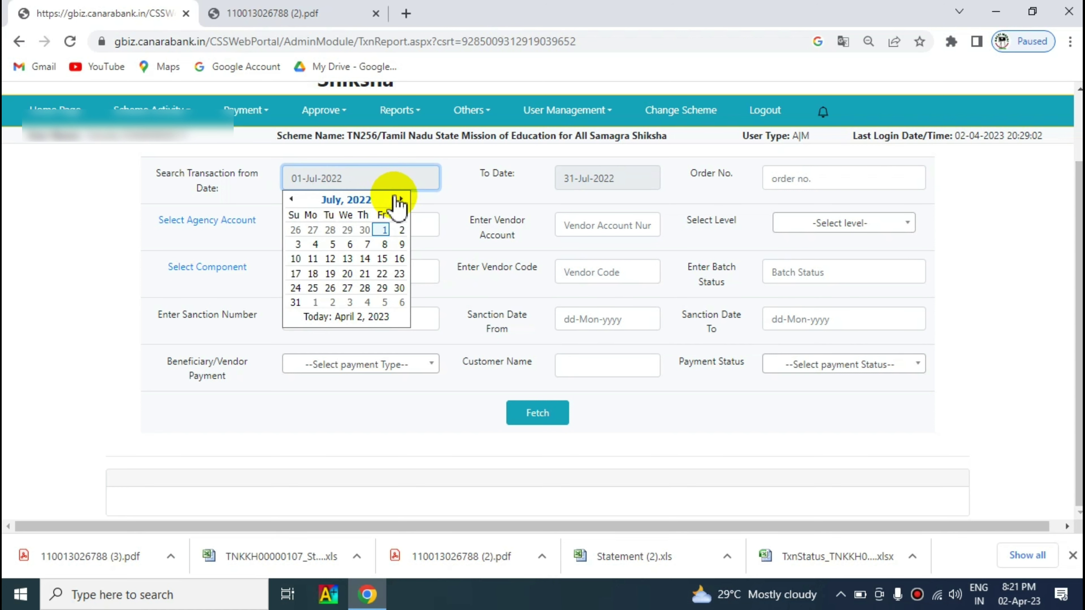
left_click(401, 199)
left_click(401, 198)
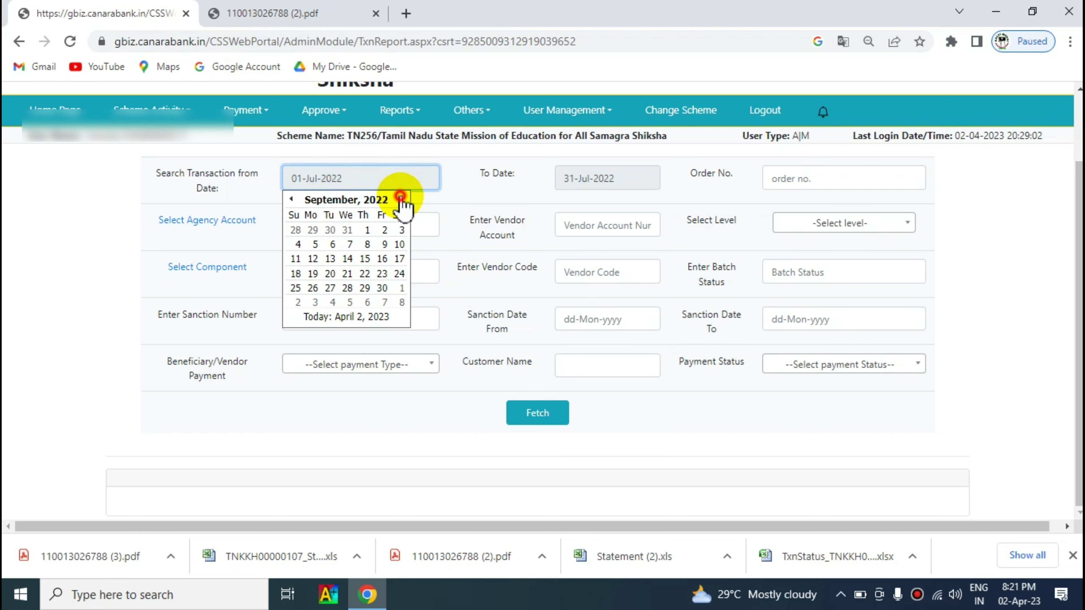
left_click(400, 198)
left_click(400, 199)
left_click(401, 198)
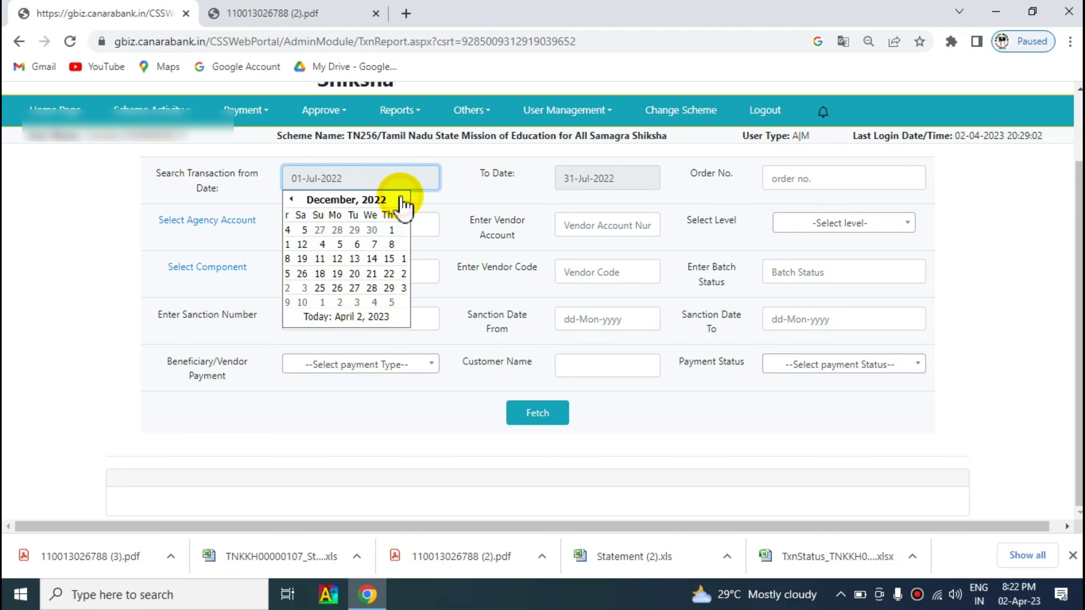
left_click(401, 199)
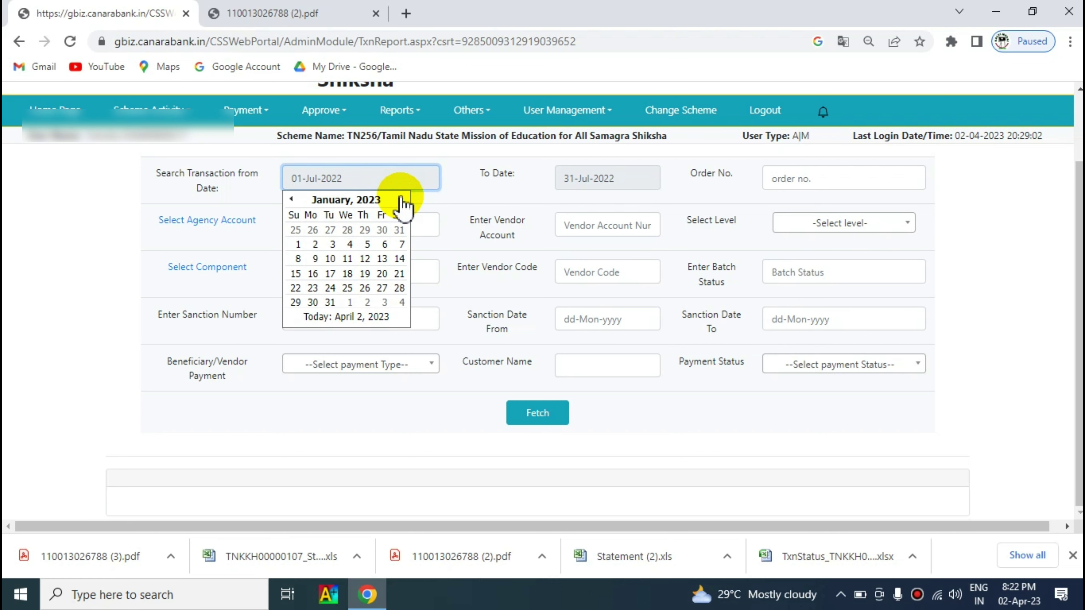
left_click(296, 245)
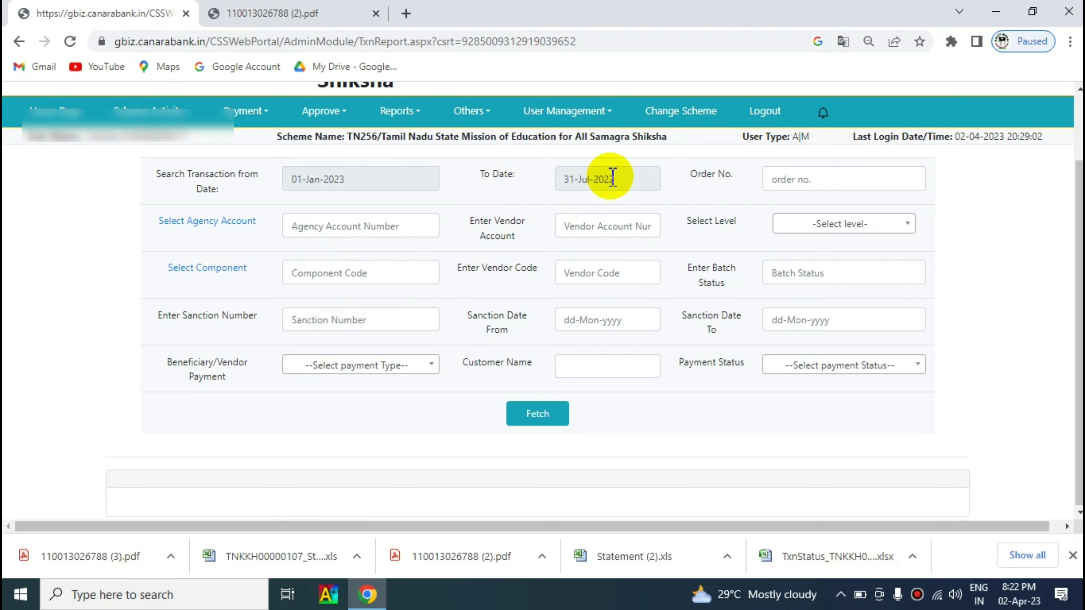
- Set the Transaction Report's end date to 31-Jan-2023 and fetch the month's transactions for review
left_click(619, 176)
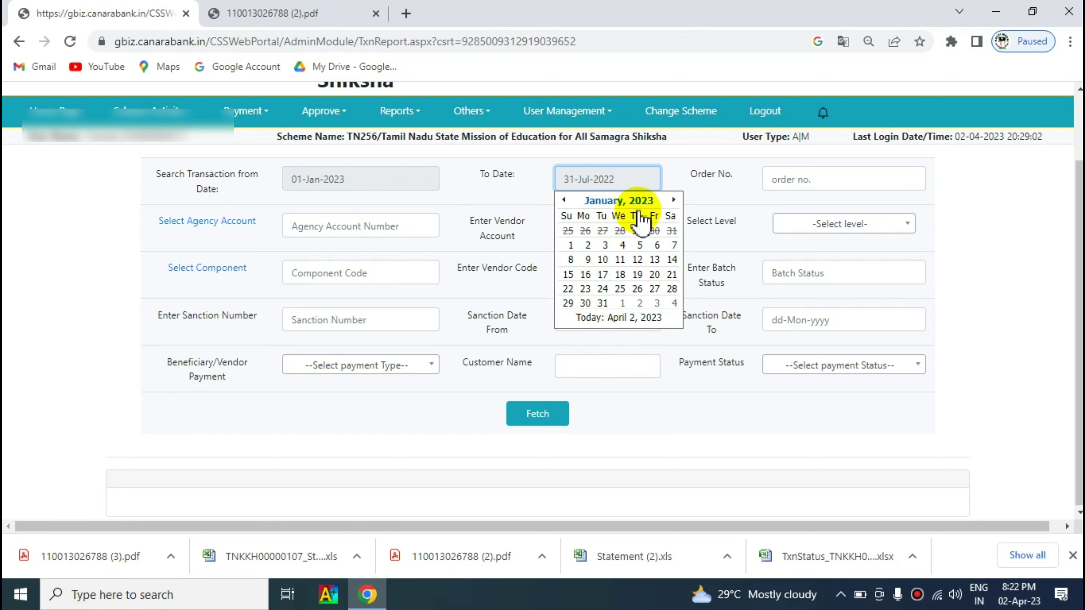
left_click(602, 302)
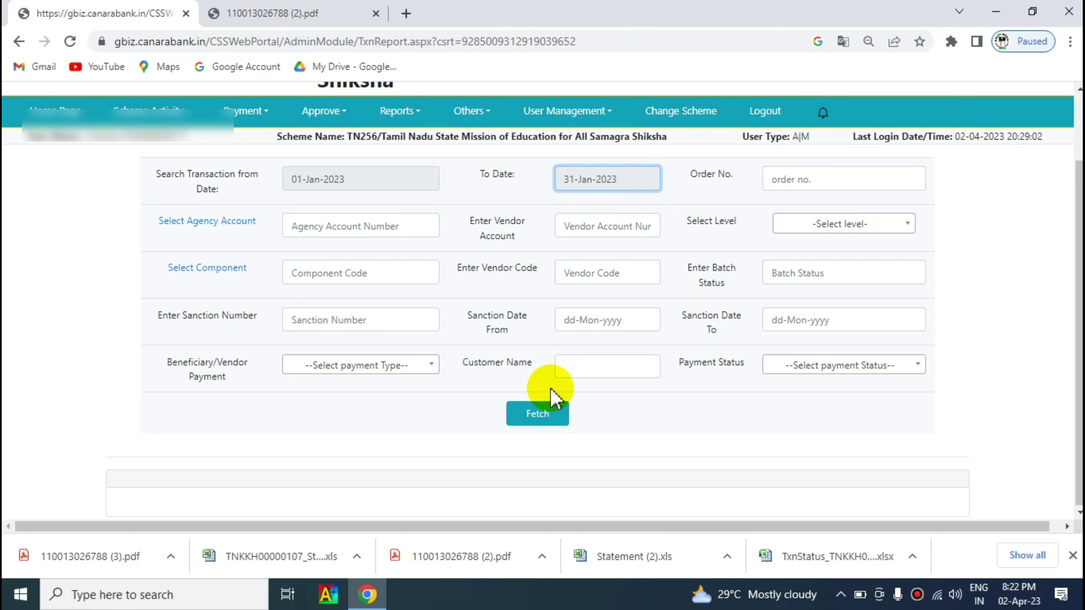
left_click(540, 415)
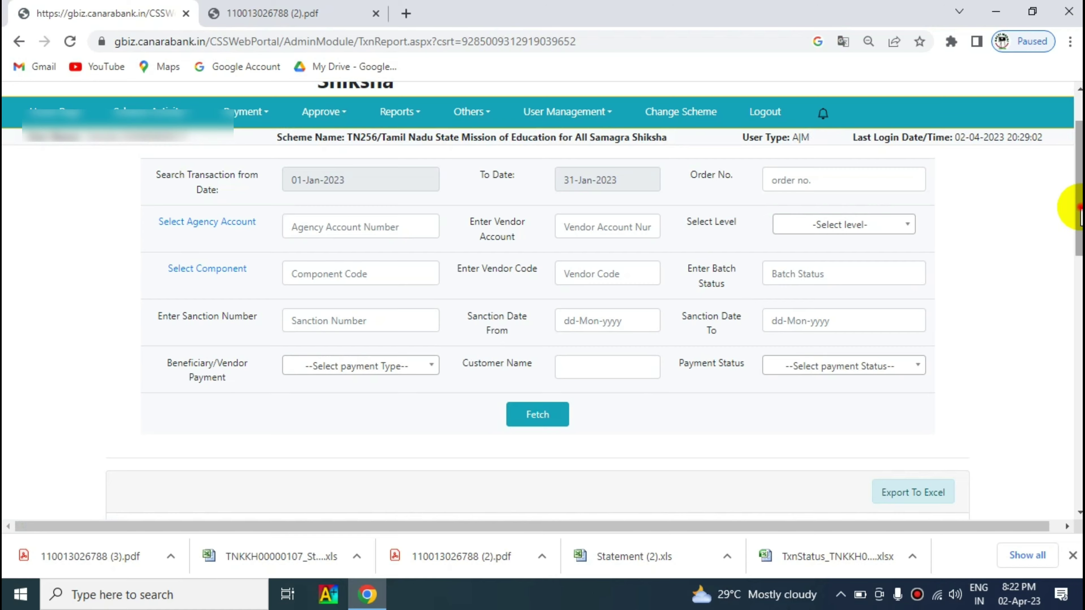
left_click_drag(1080, 207, 1080, 427)
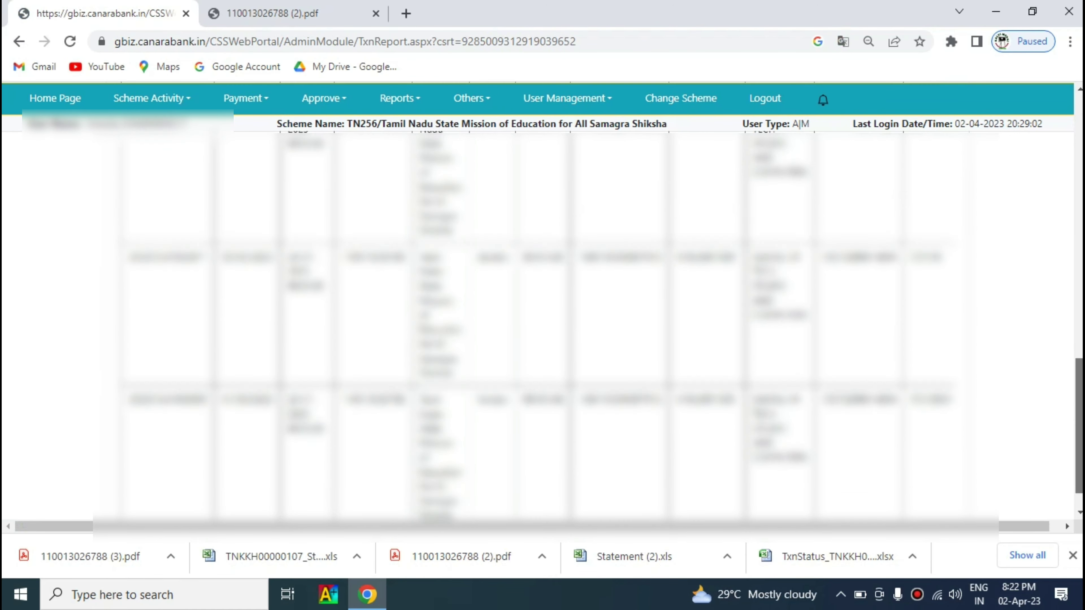
scroll(598, 324, "up", 5)
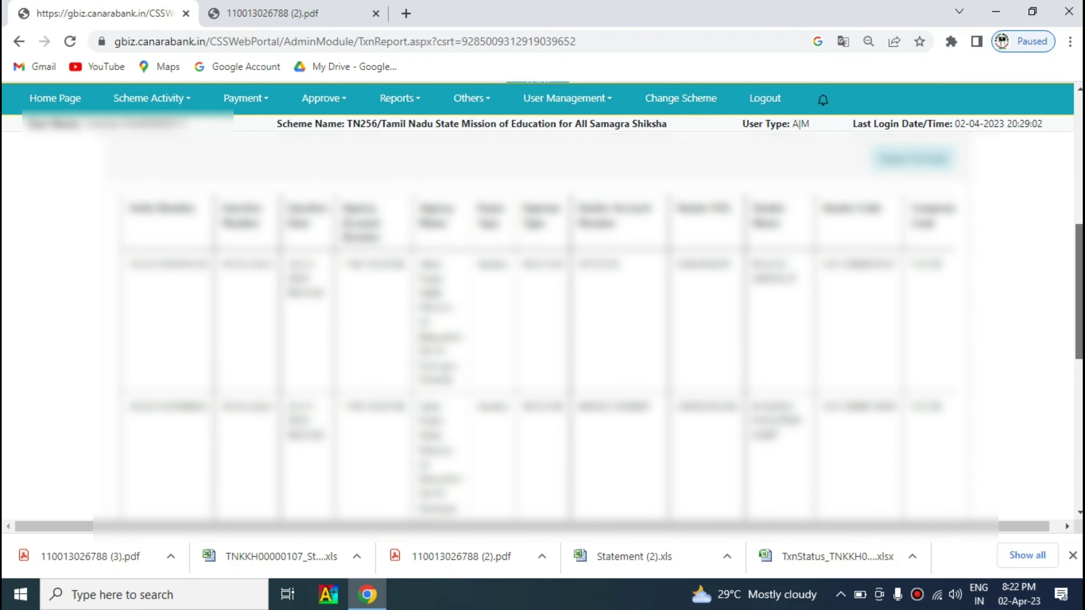
- Export the fetched January 2023 transactions from the Transaction Report to Excel
scroll(542, 325, "up", 6)
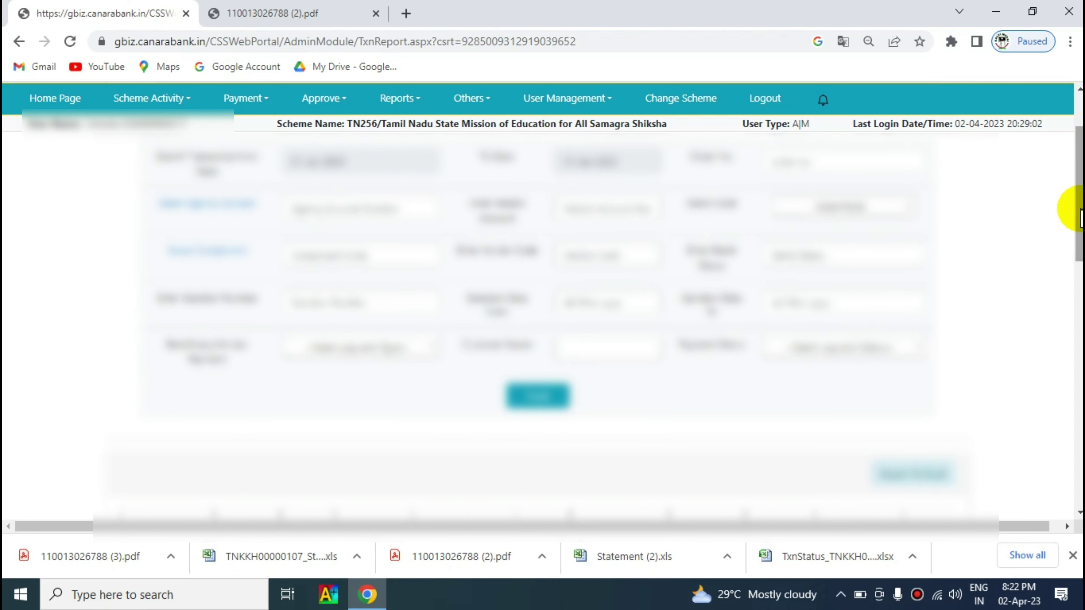
left_click_drag(1079, 212, 1081, 276)
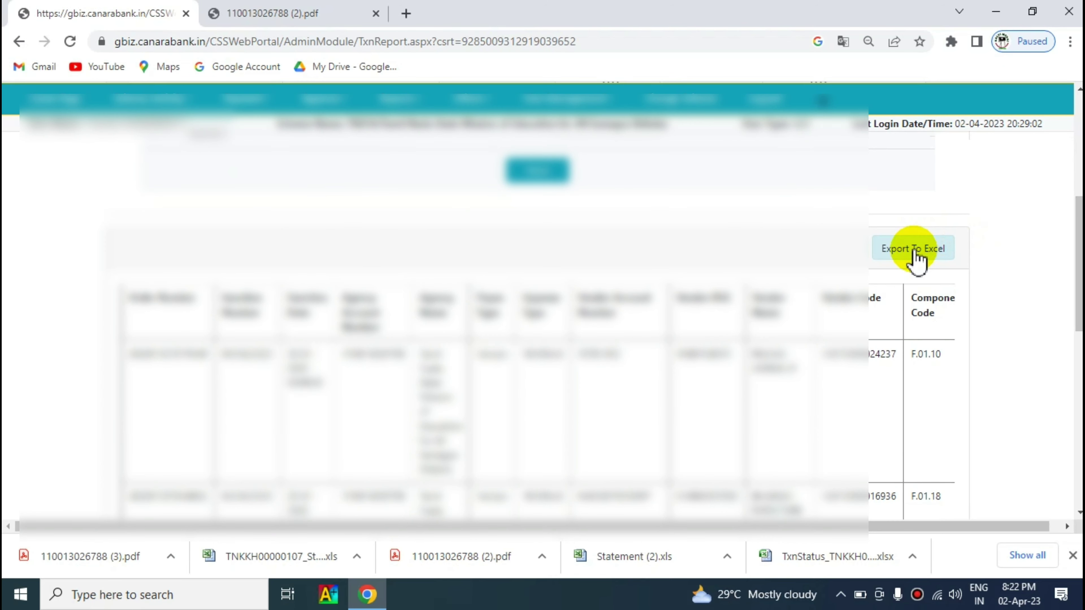
left_click(914, 252)
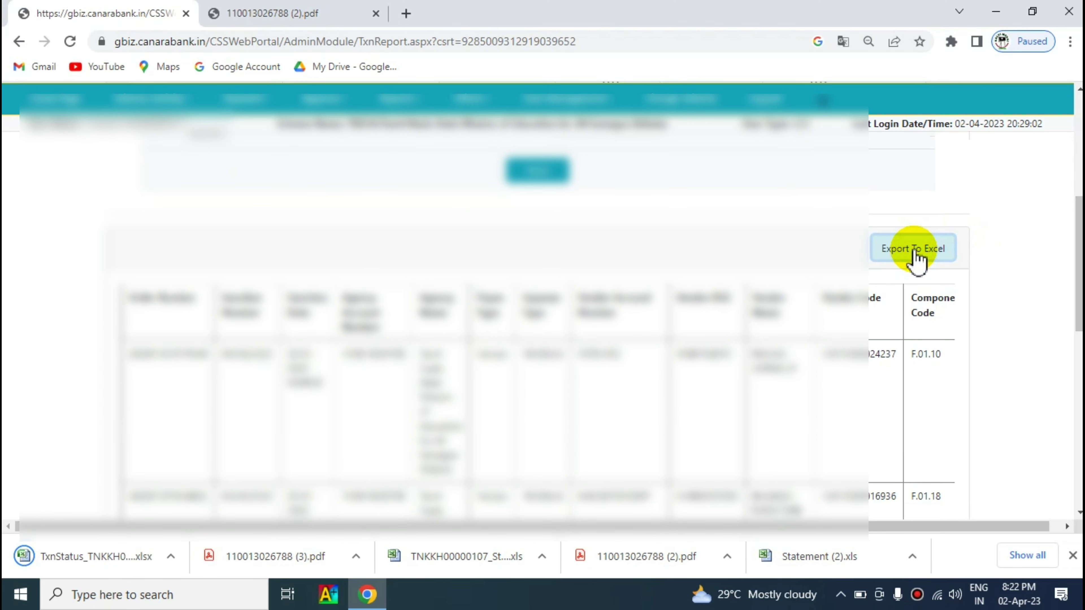
- Set the Transaction Report's start date to 01-Feb-2023
left_click_drag(1081, 264, 1081, 171)
left_click(390, 233)
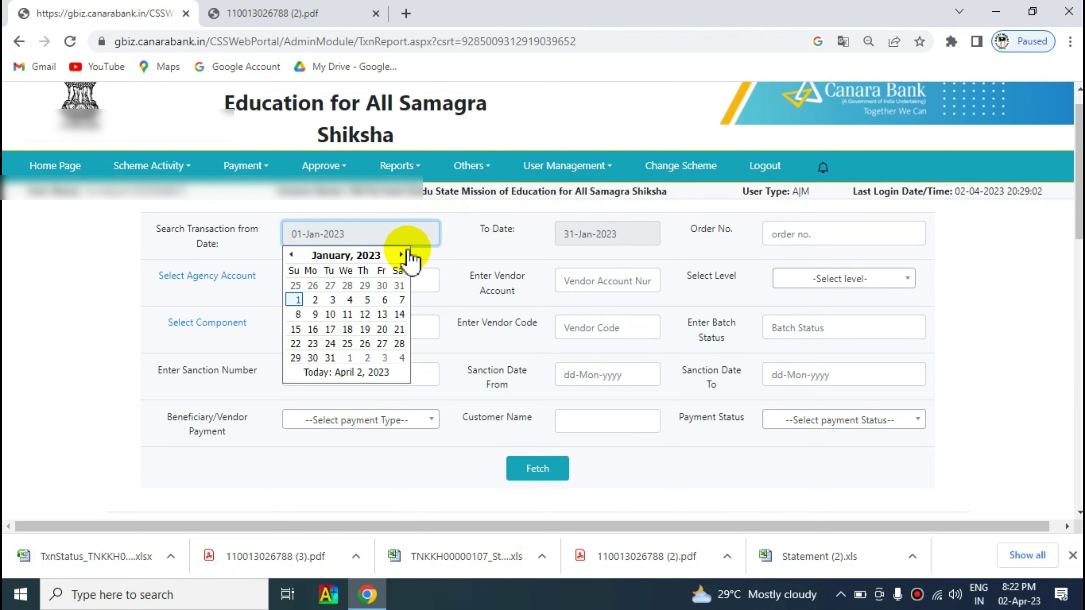
left_click(400, 255)
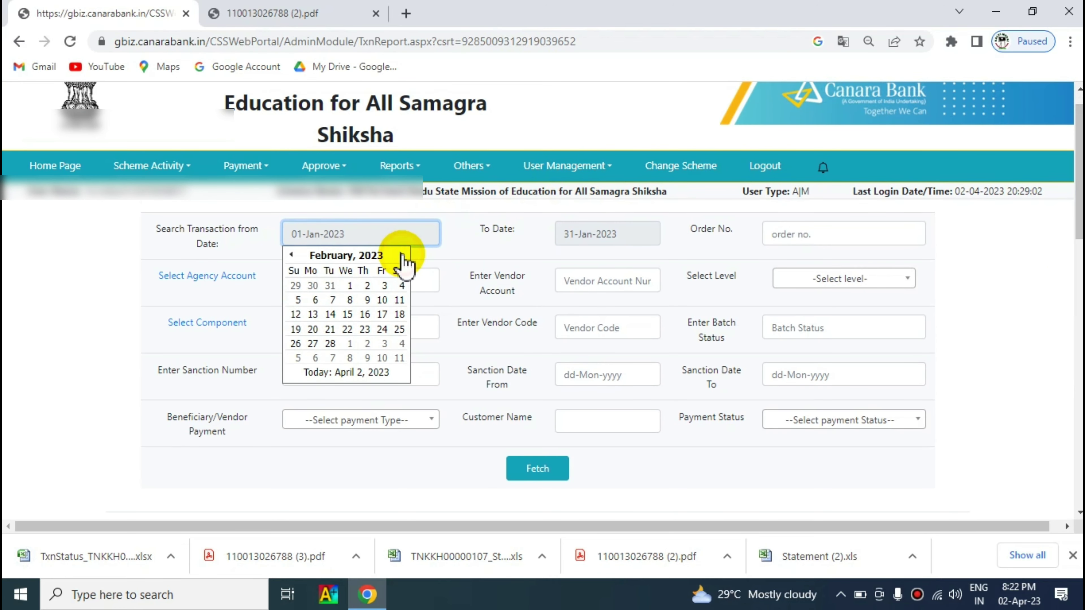
left_click(349, 284)
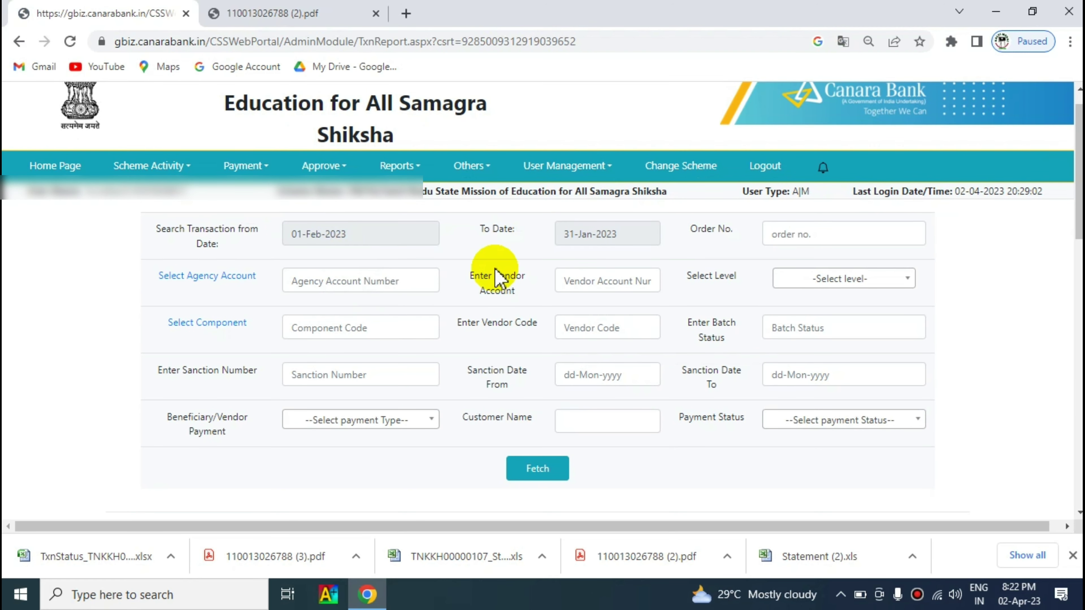
- Set the Transaction Report's end date to 28-Feb-2023 and fetch the month's transactions for review
left_click(616, 235)
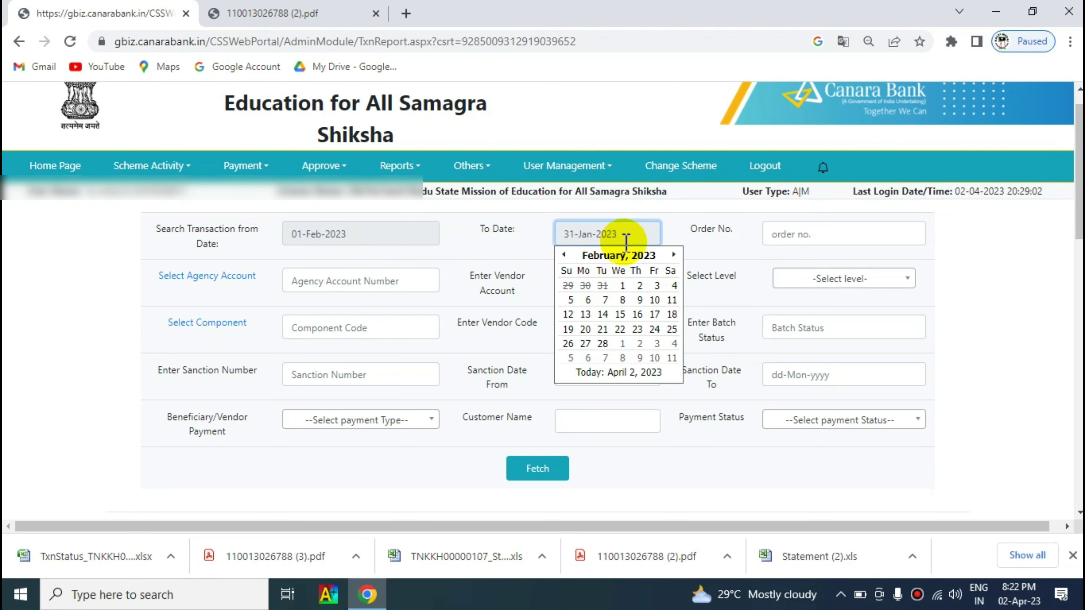
left_click(602, 344)
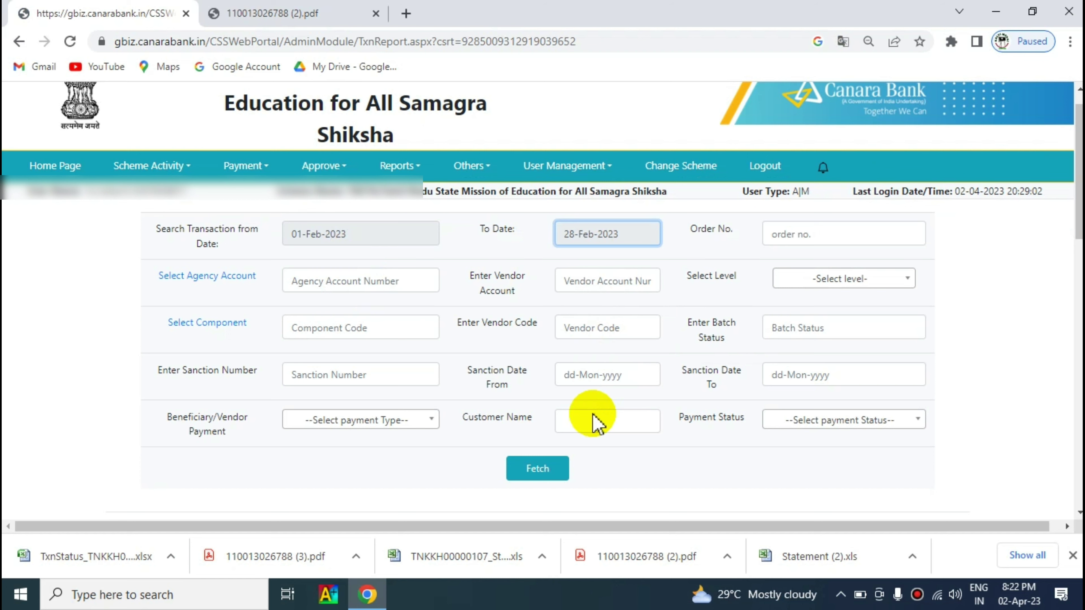
left_click(538, 470)
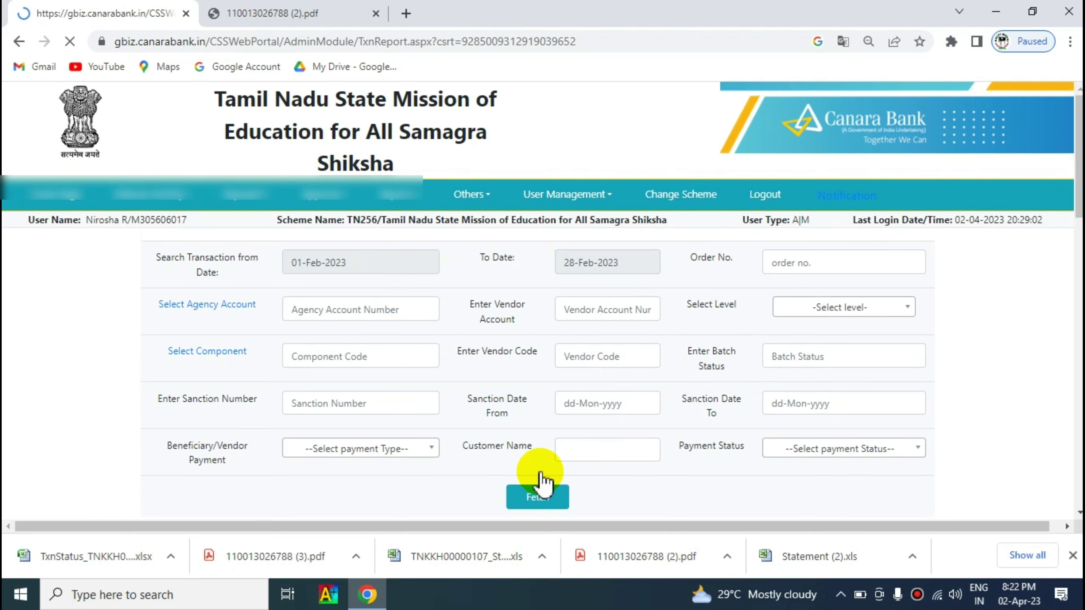
scroll(1078, 265, "down", 10)
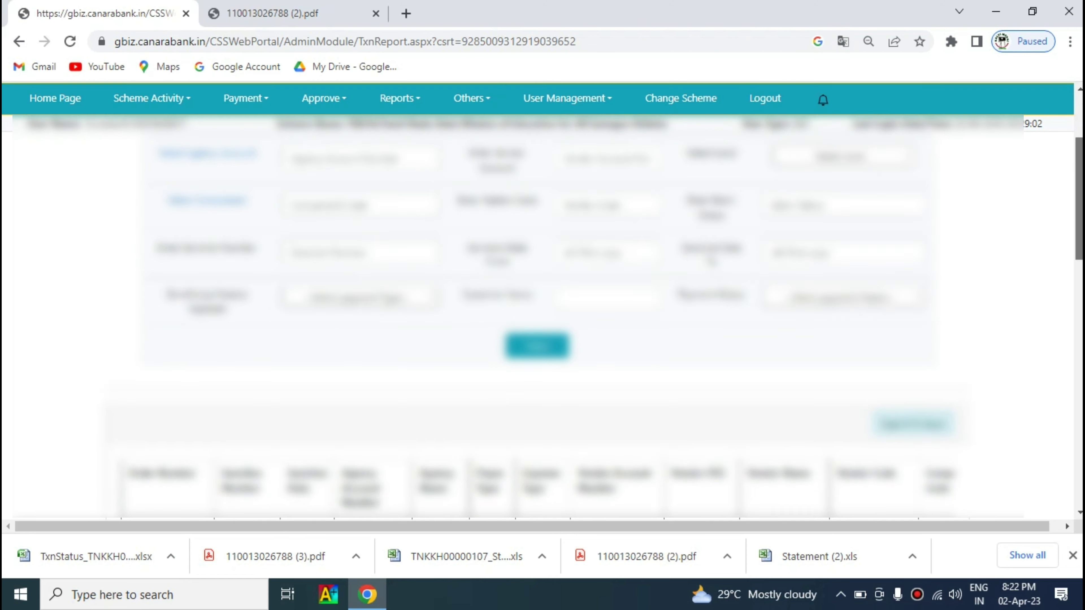
scroll(543, 325, "up", 5)
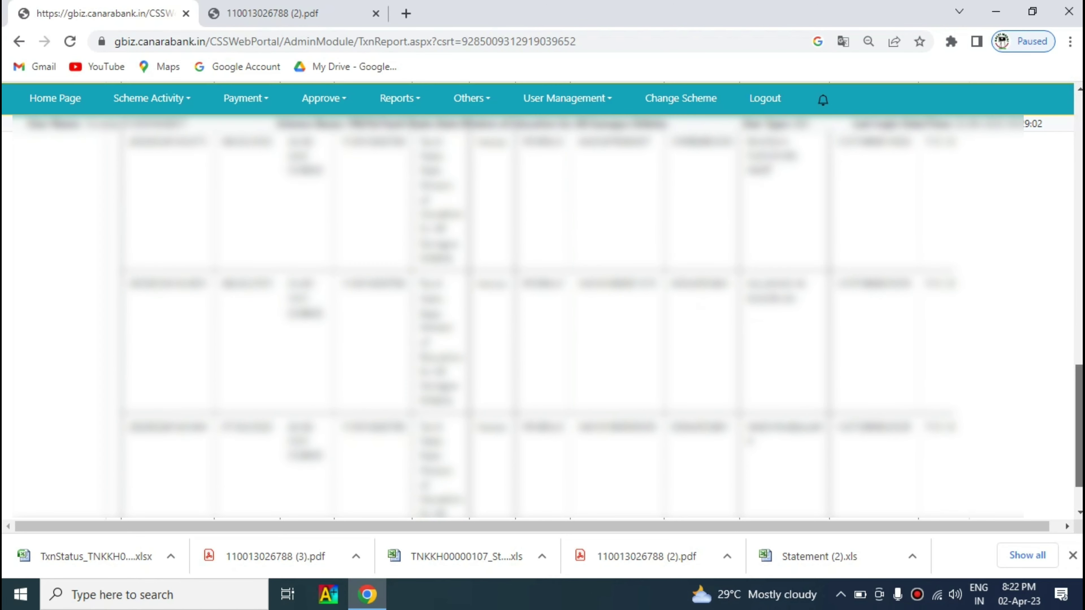
scroll(997, 286, "up", 5)
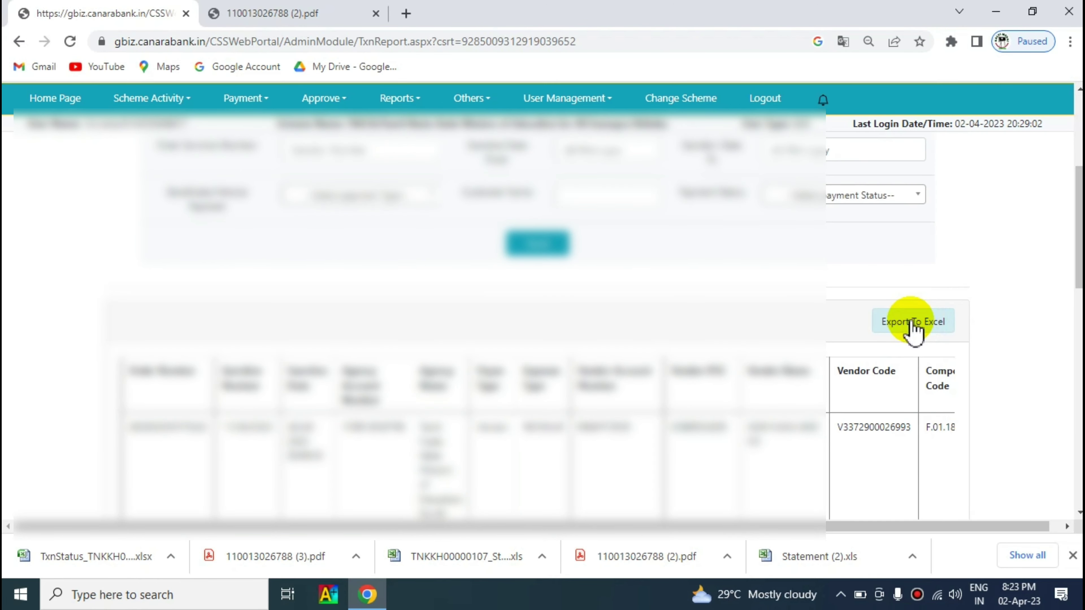
scroll(487, 180, "up", 4)
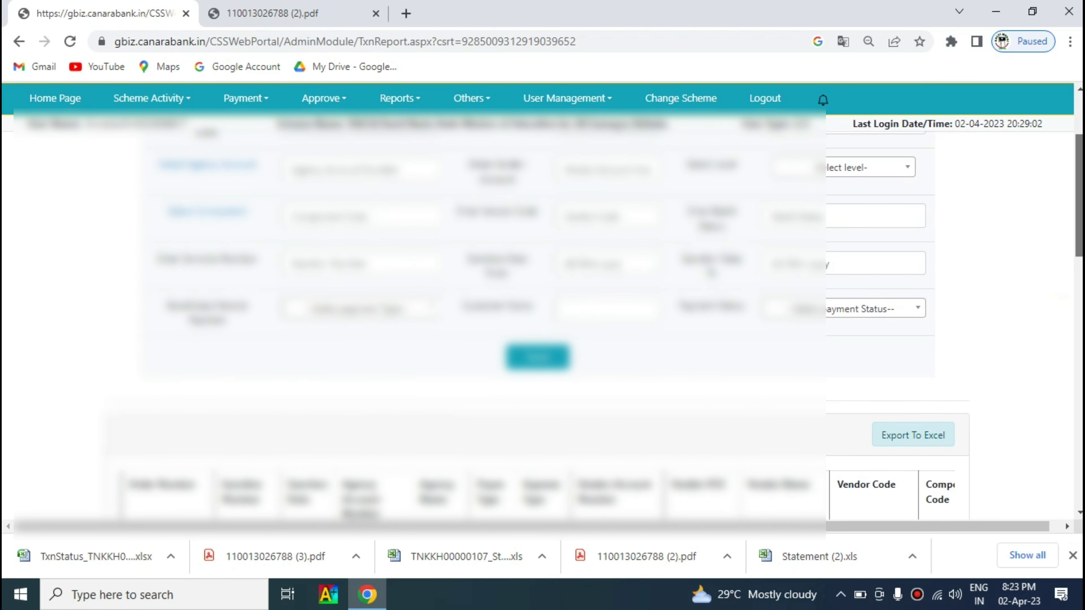
left_click(381, 180)
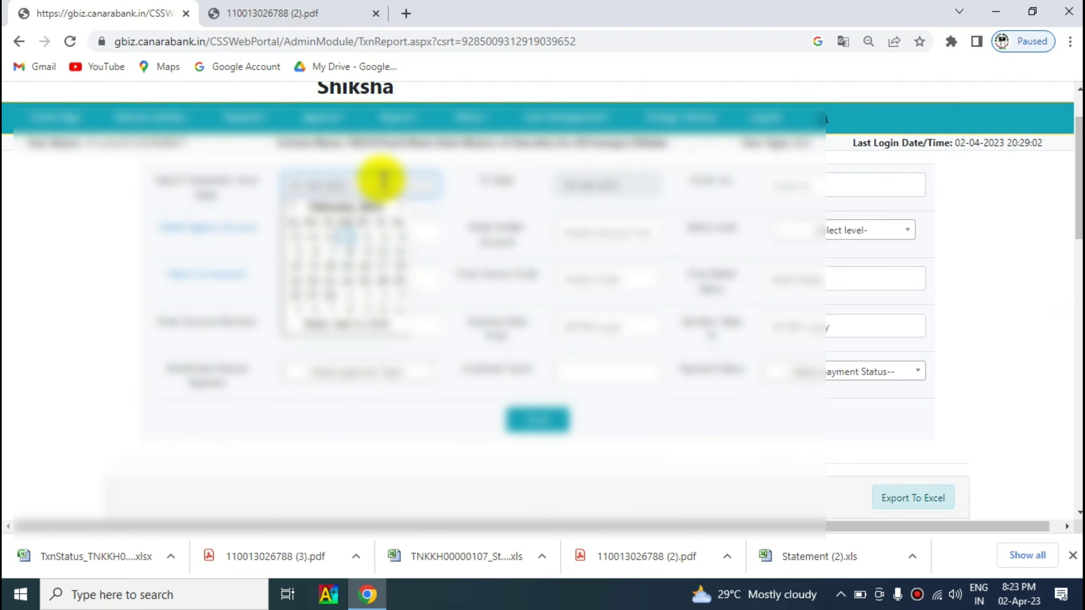
left_click(448, 455)
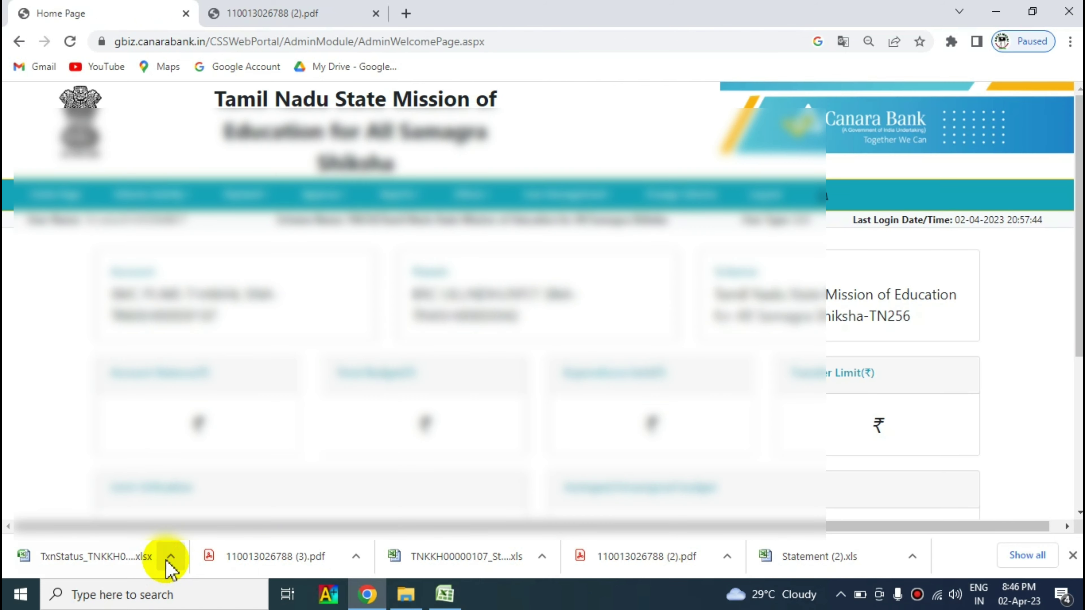
- Open the most recently downloaded TxnStatus workbook in Excel to review the exported transactions
left_click(171, 556)
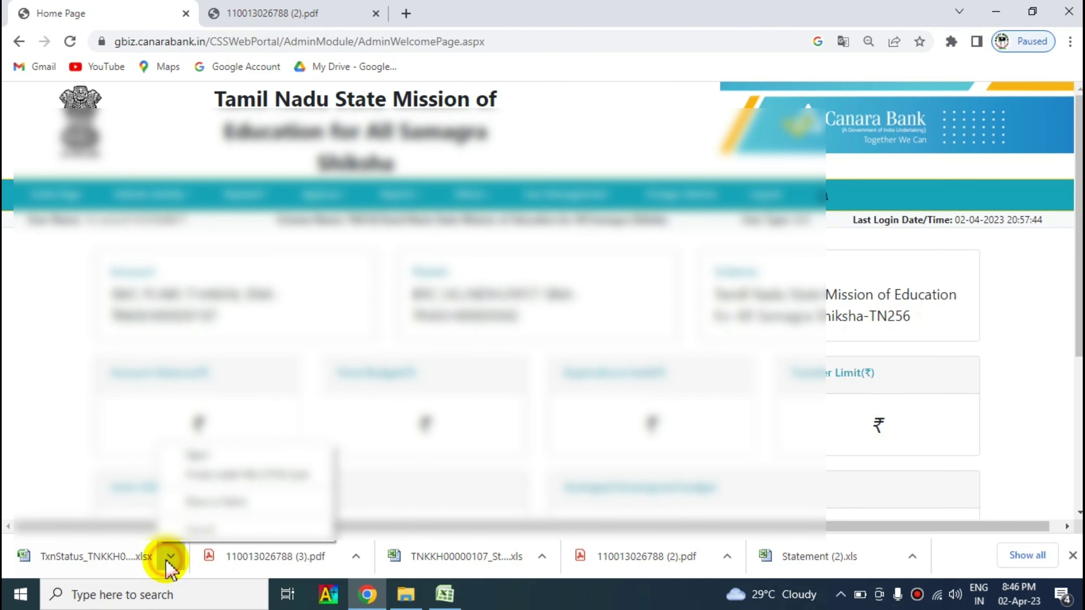
left_click(205, 455)
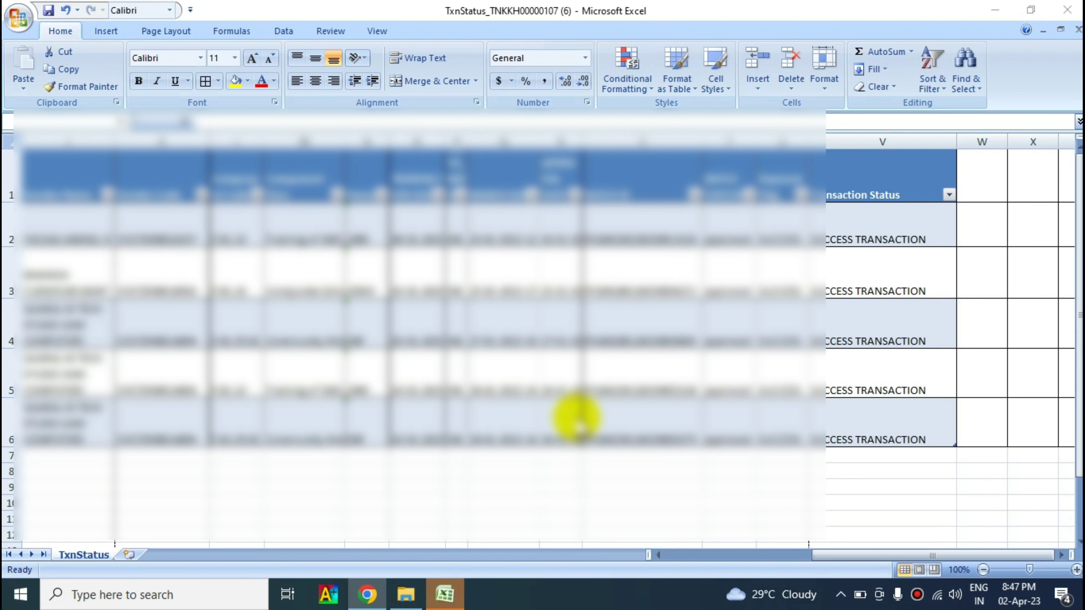
- Switch back to the bank portal in Chrome and log out of the account
left_click(367, 594)
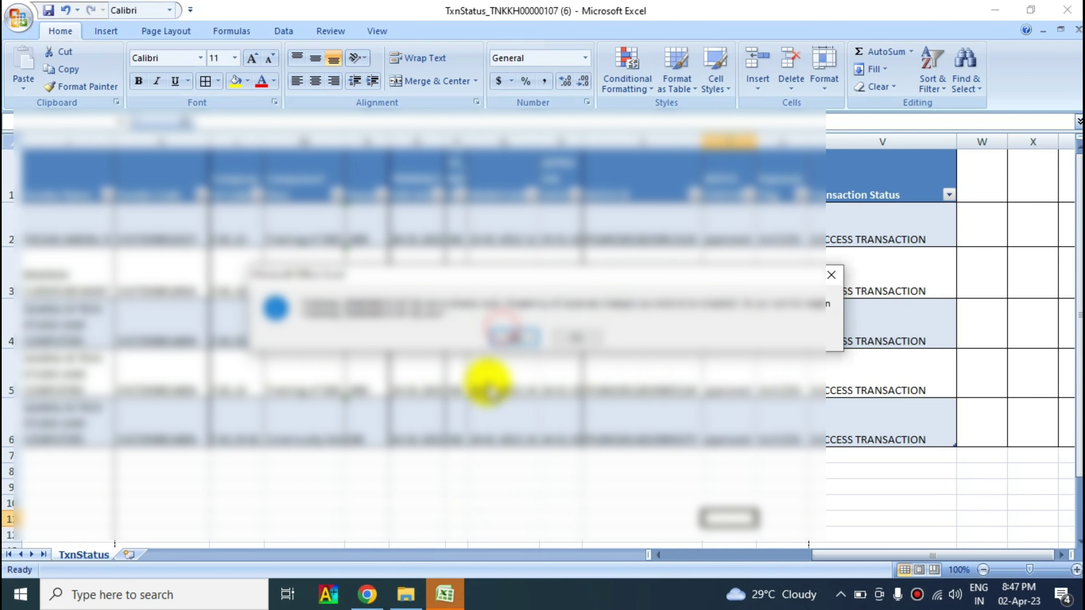
left_click(375, 594)
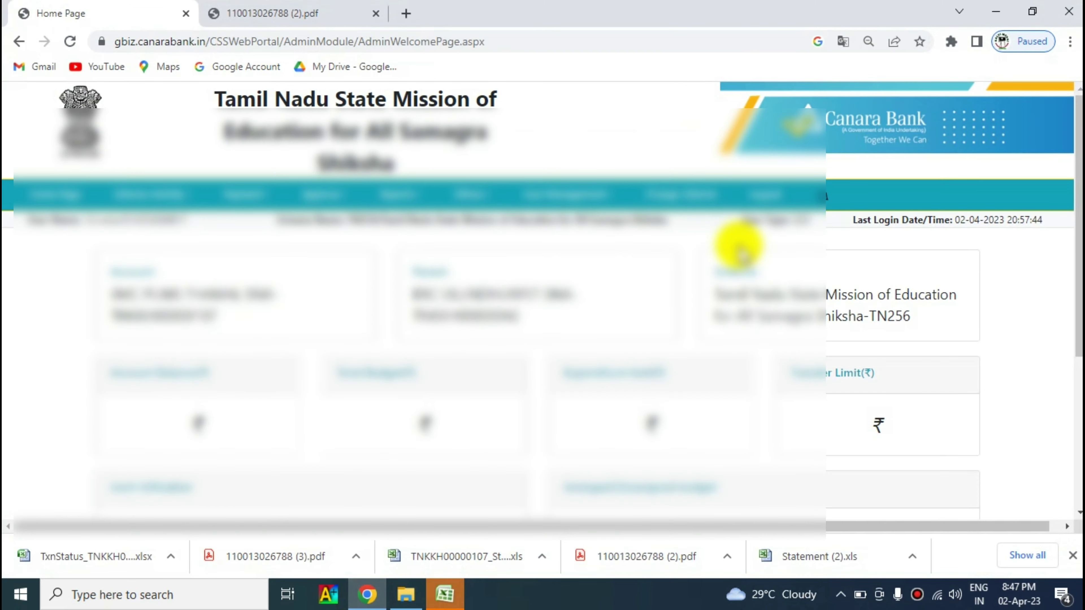
left_click(764, 196)
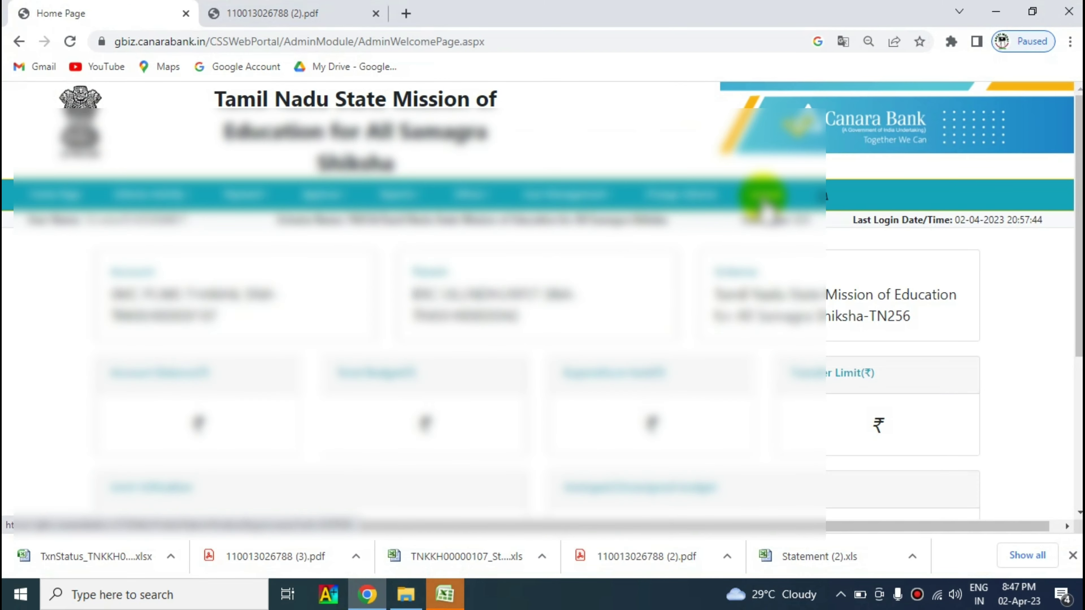